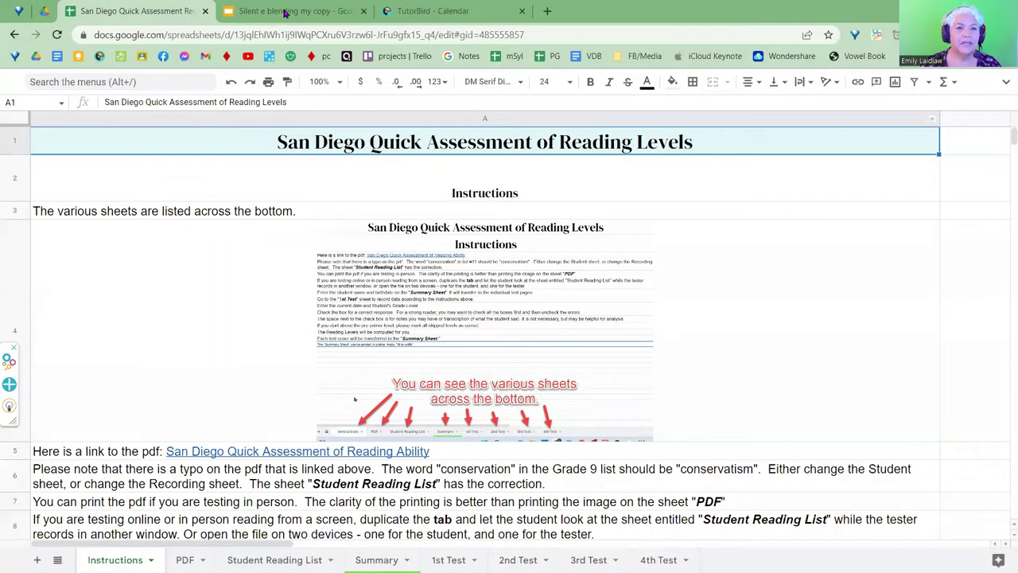
View the completed sample record form in Drive, then return to the assessment spreadsheet.
left_click(44, 11)
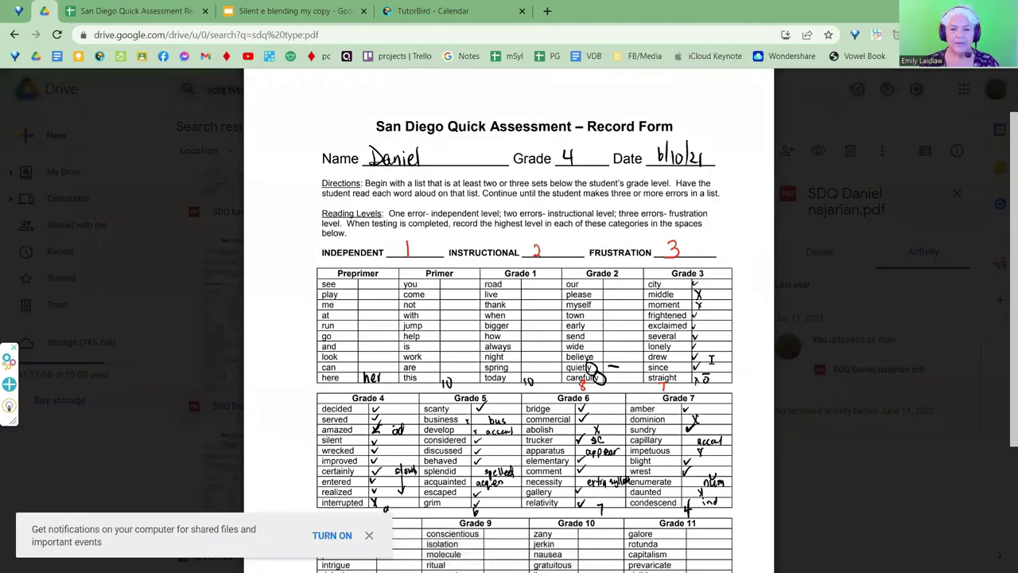
scroll(711, 360, "down", 3)
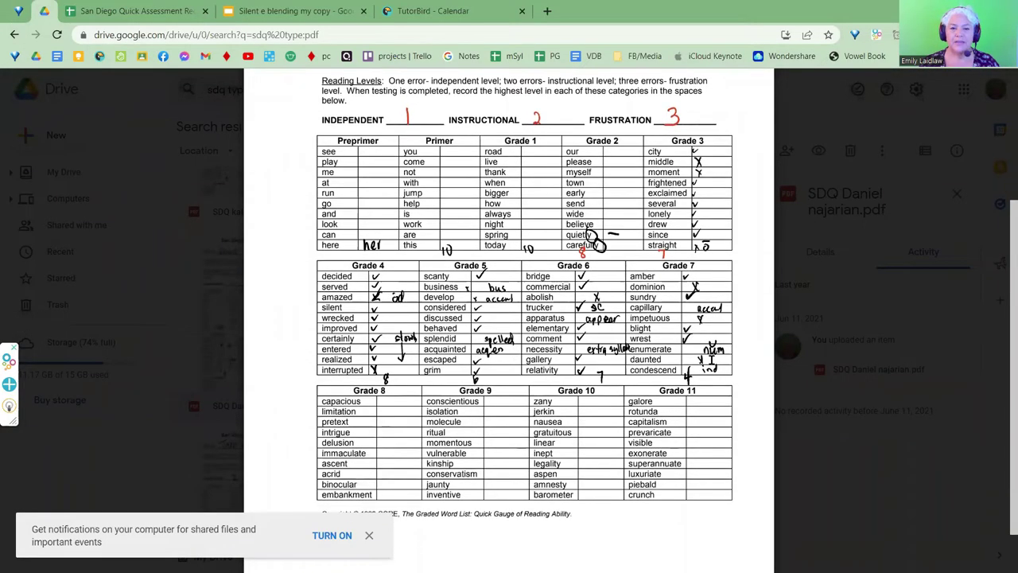
scroll(712, 359, "up", 2)
scroll(711, 360, "up", 2)
scroll(711, 359, "down", 2)
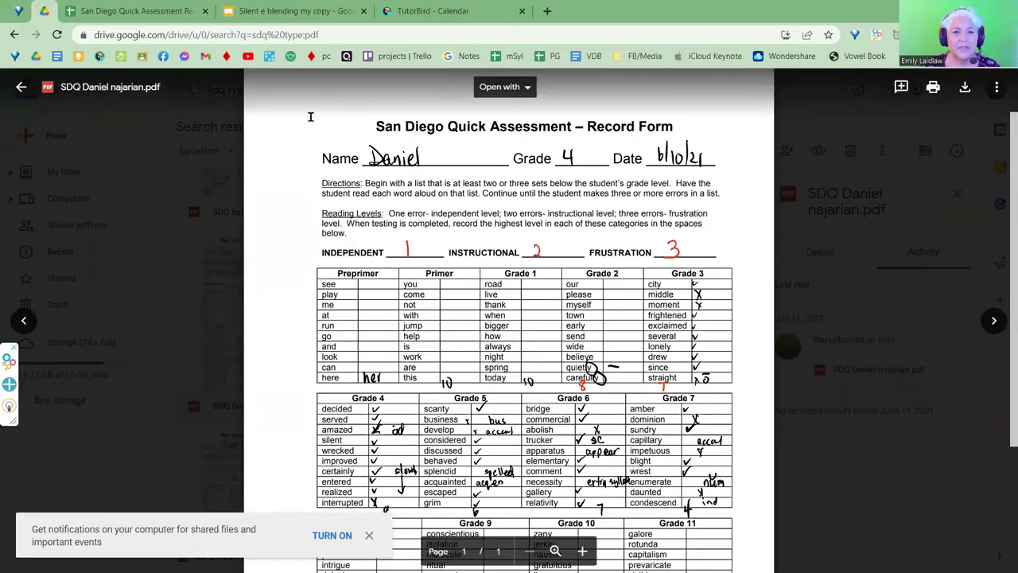
left_click(183, 19)
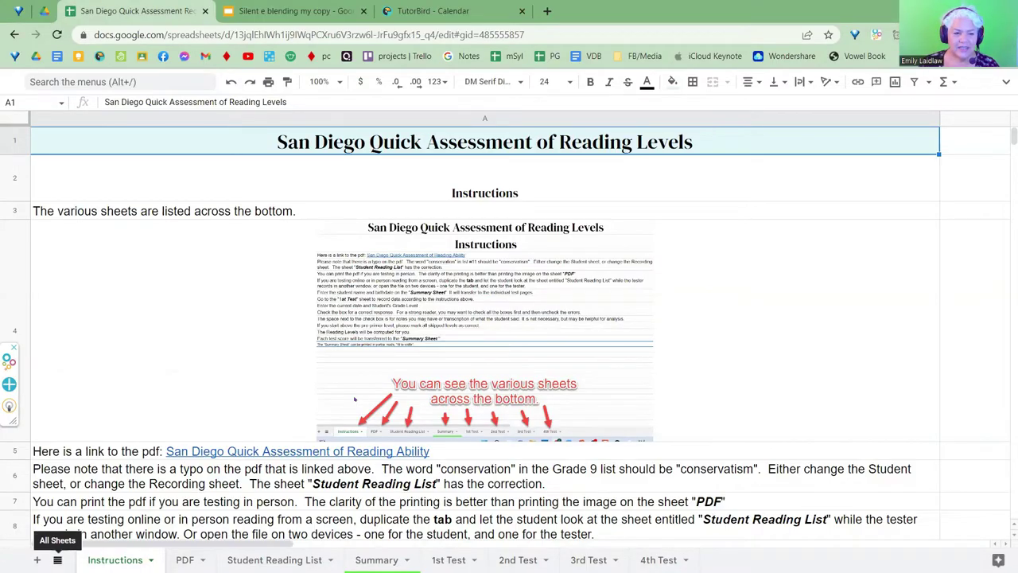
Show the list of all sheets in the workbook, then dismiss it, staying on Instructions.
left_click(58, 560)
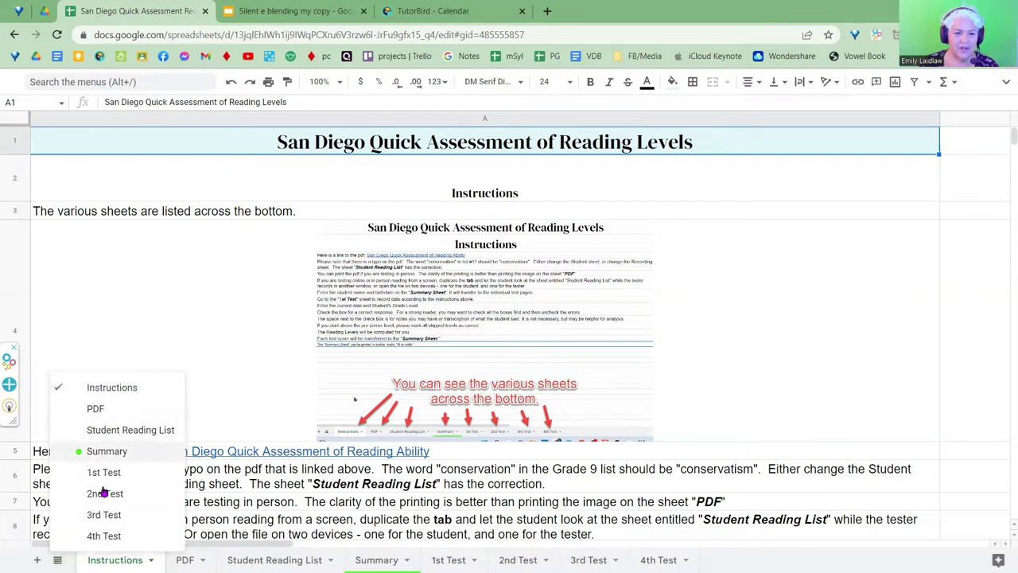
left_click(80, 557)
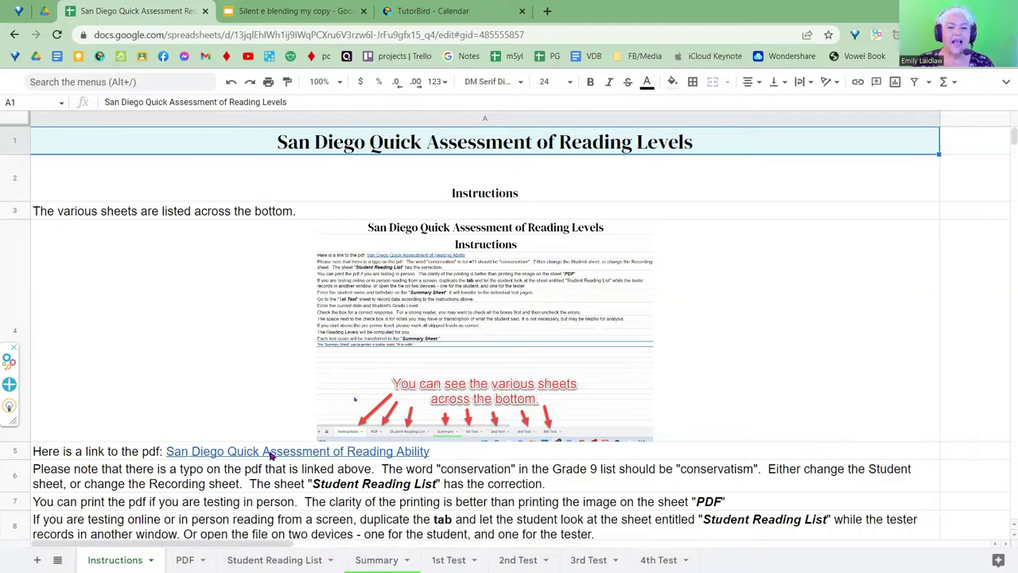
mouse_move(270, 453)
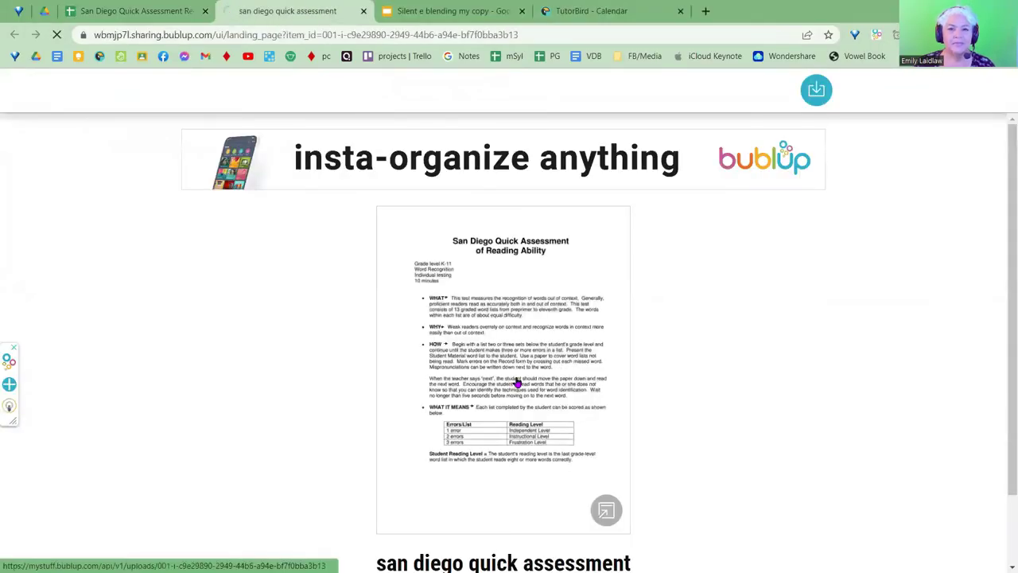
Open the San Diego Quick Assessment PDF in full view and scroll through all four pages.
left_click(517, 384)
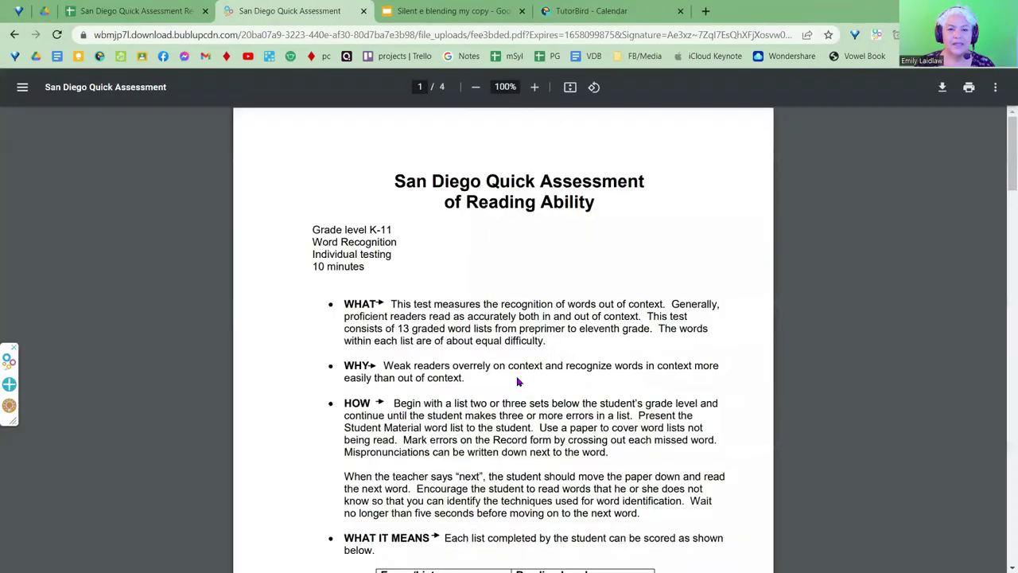
scroll(510, 370, "down", 10)
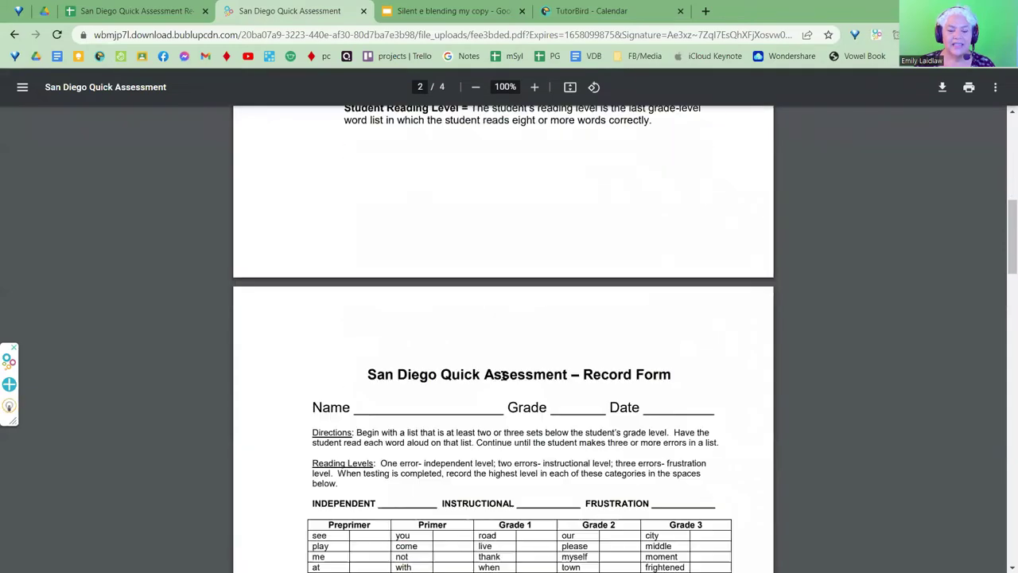
scroll(482, 347, "up", 4)
scroll(482, 347, "down", 6)
scroll(482, 344, "down", 3)
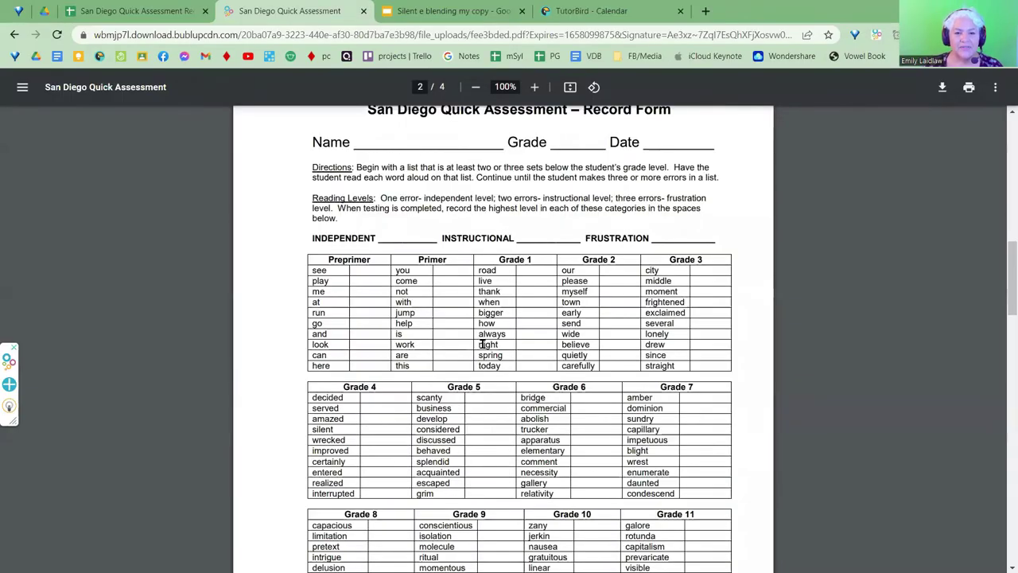
scroll(482, 344, "down", 3)
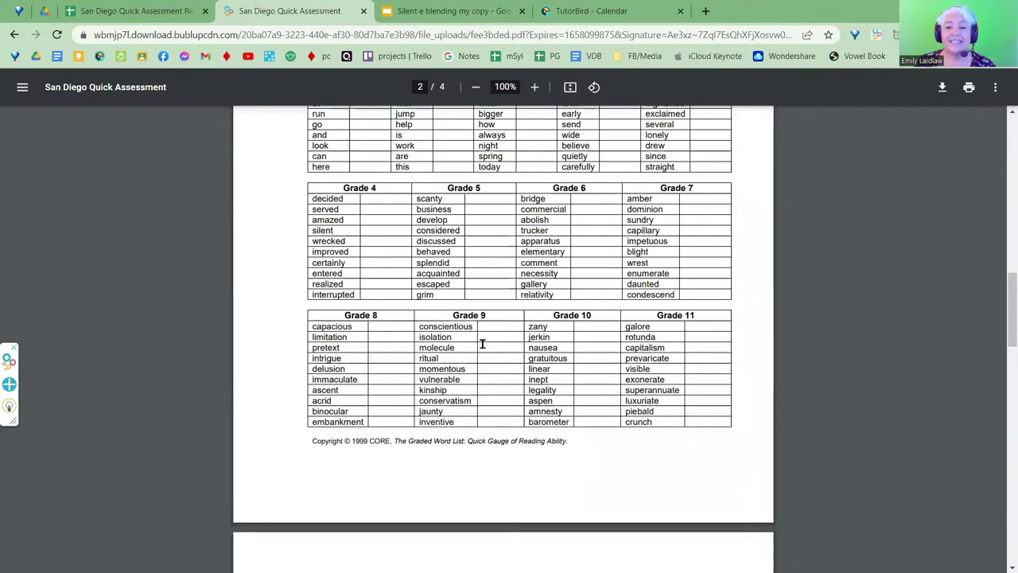
scroll(482, 344, "down", 2)
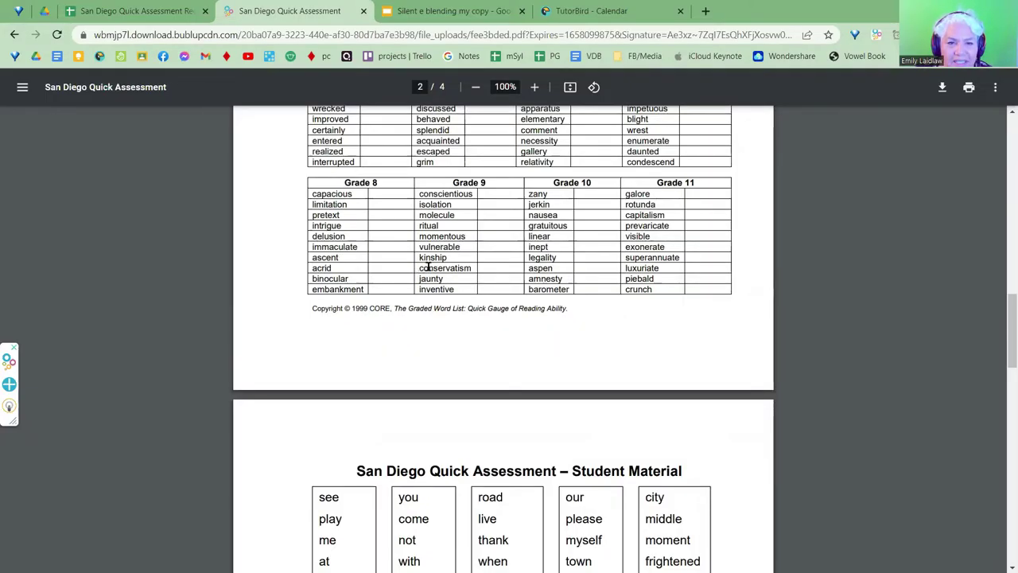
scroll(502, 312, "down", 9)
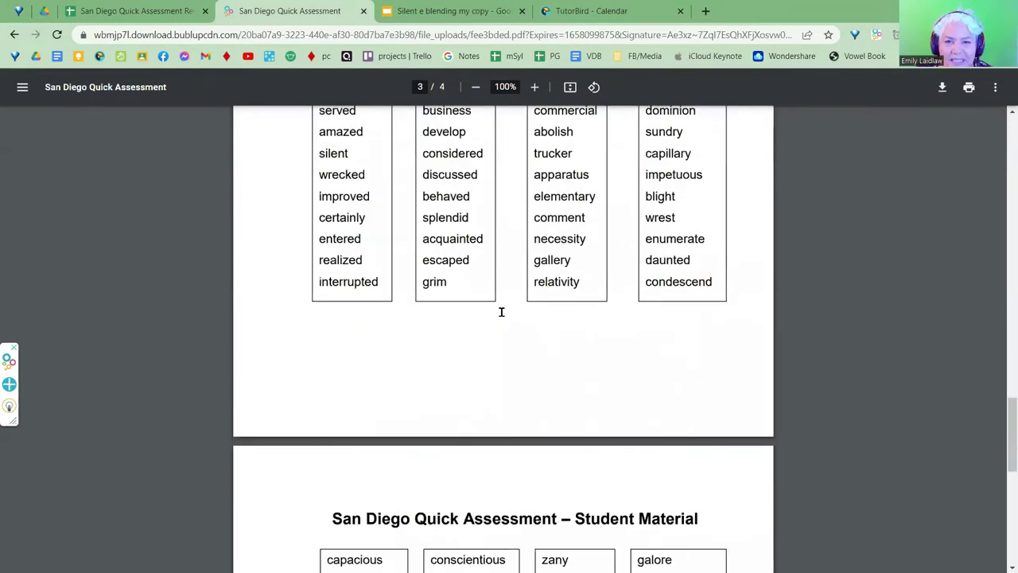
scroll(501, 312, "down", 3)
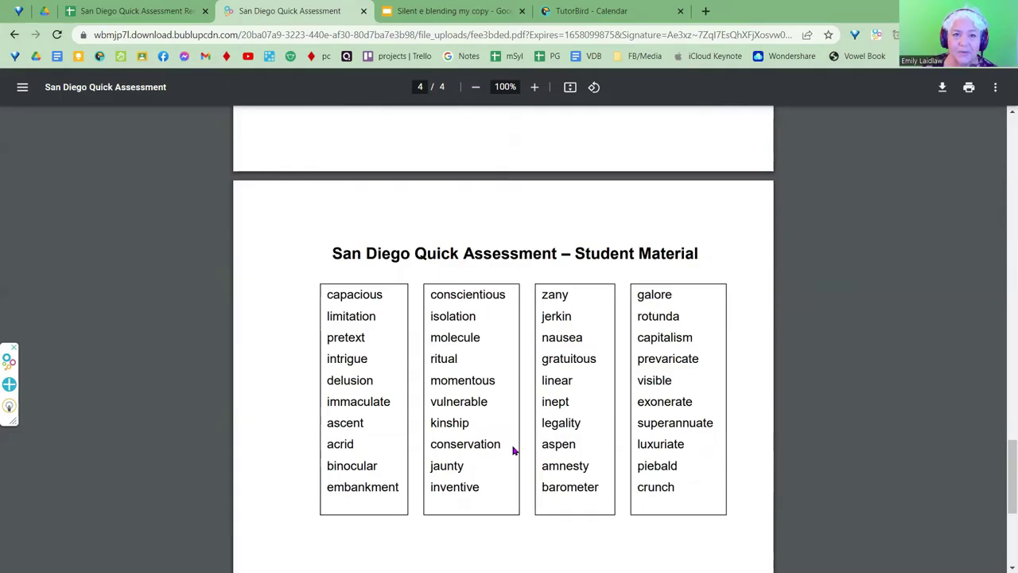
scroll(469, 352, "up", 3)
scroll(472, 311, "up", 4)
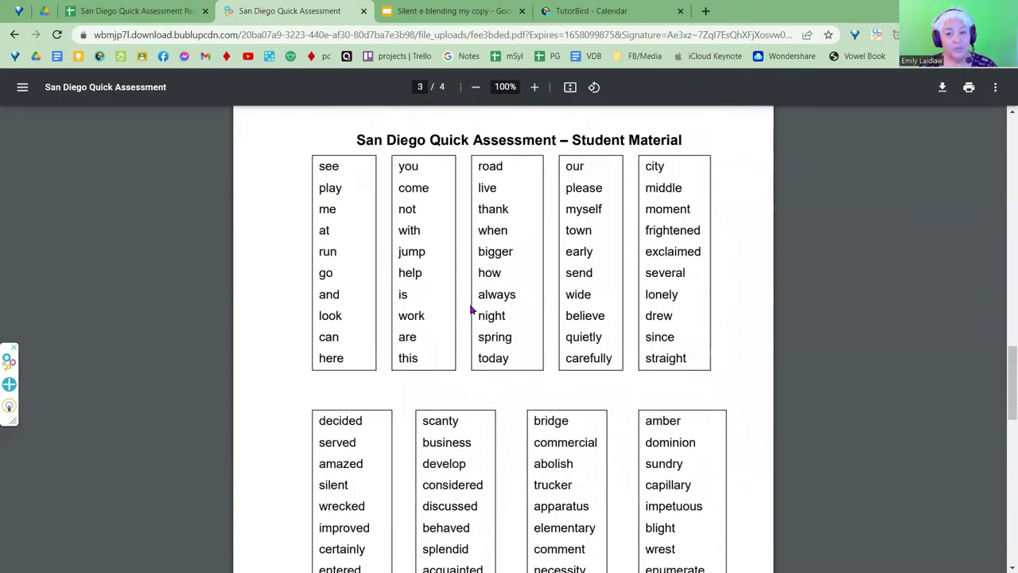
scroll(469, 306, "up", 4)
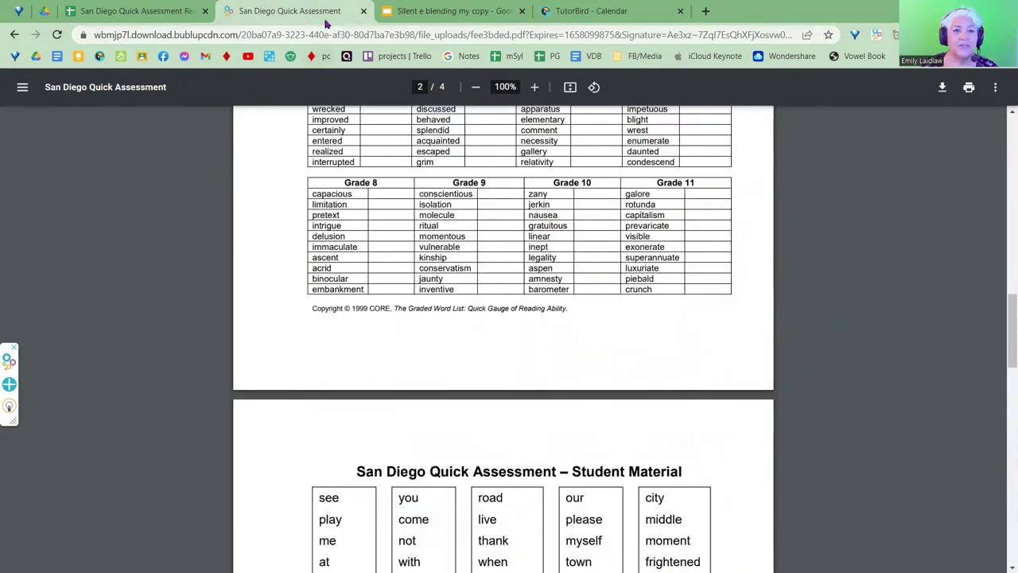
Duplicate the spreadsheet tab, show Student Reading List there, and return to the Instructions tab.
left_click(142, 13)
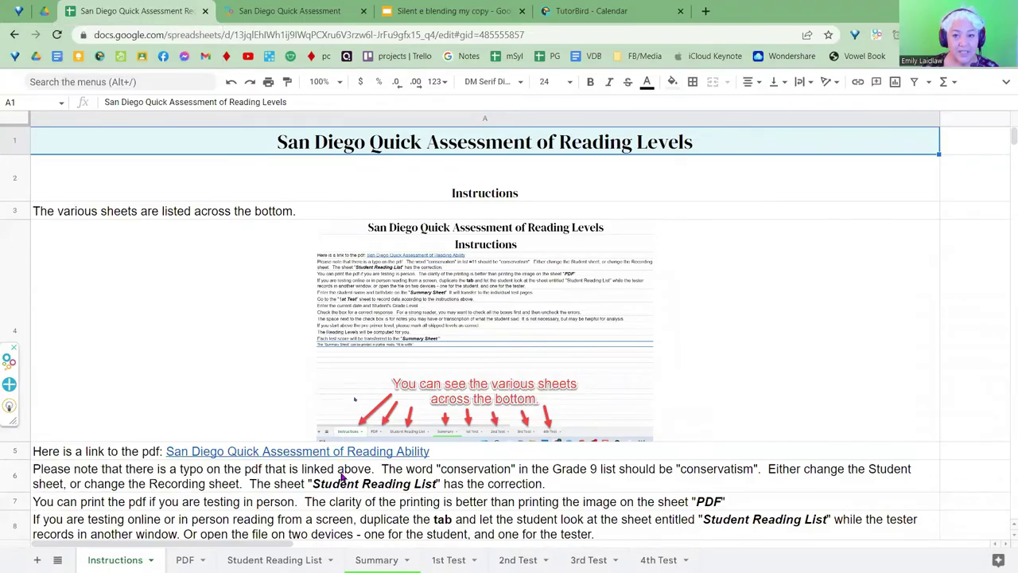
scroll(342, 475, "down", 2)
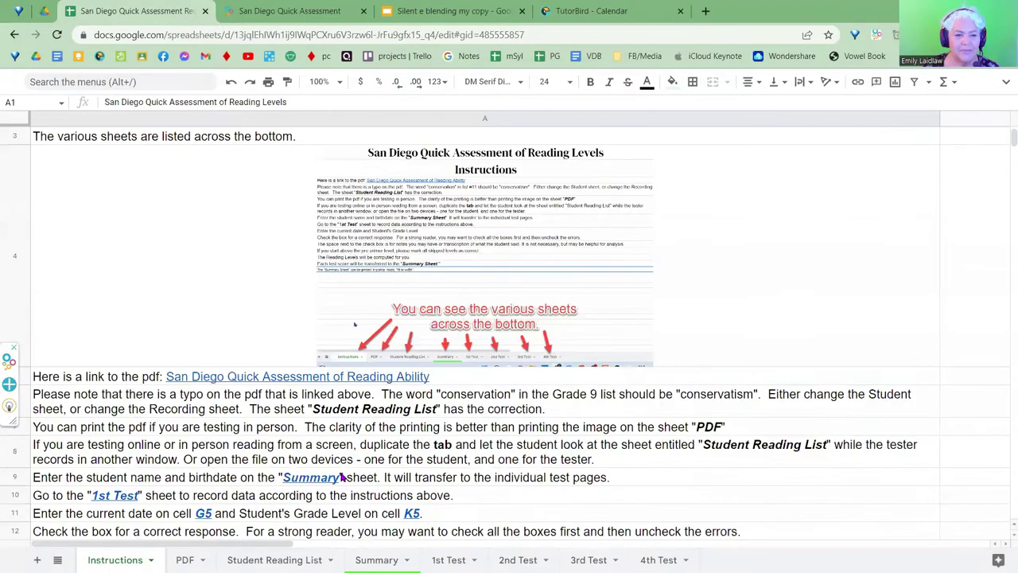
right_click(137, 15)
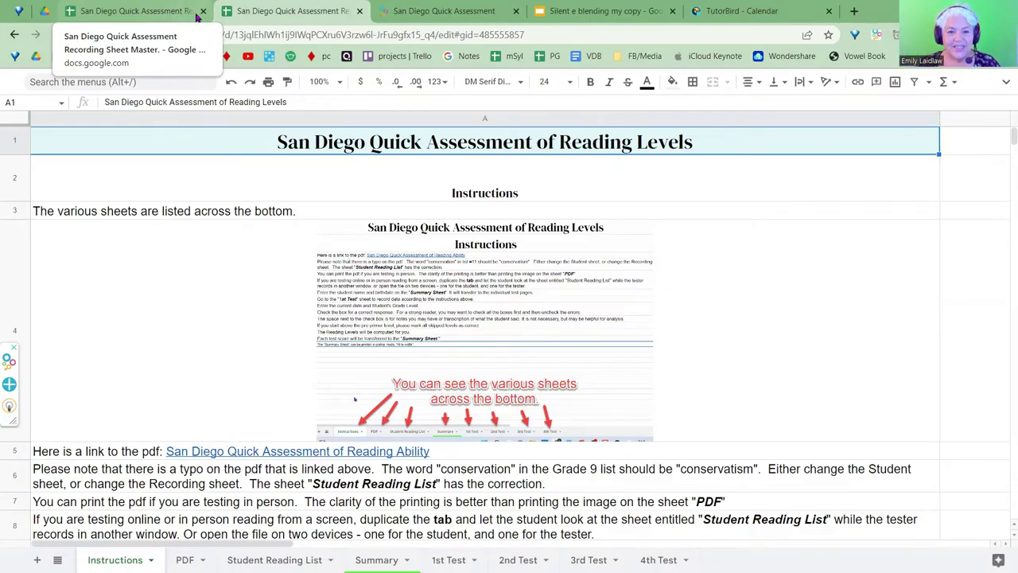
left_click(270, 557)
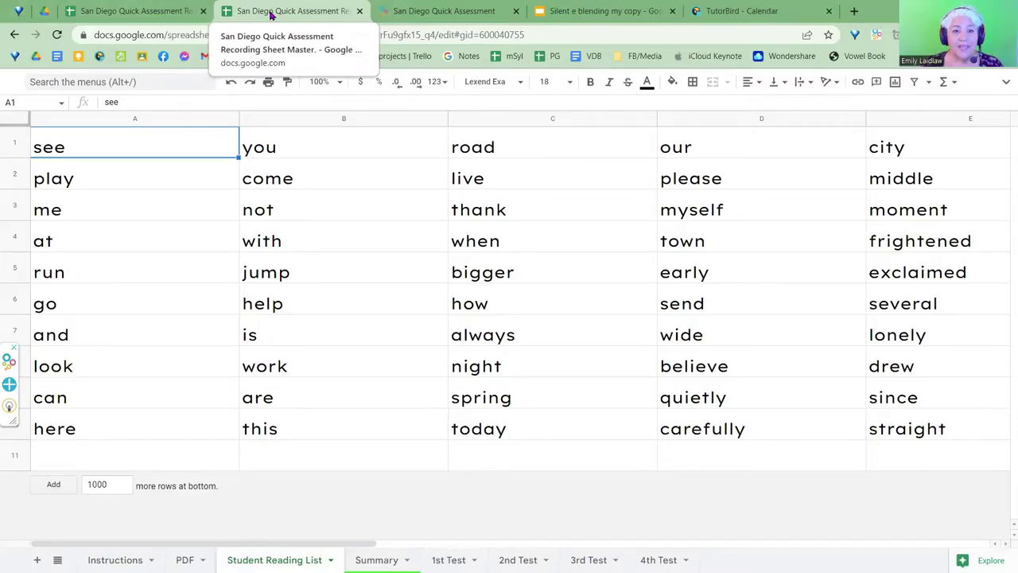
left_click(146, 11)
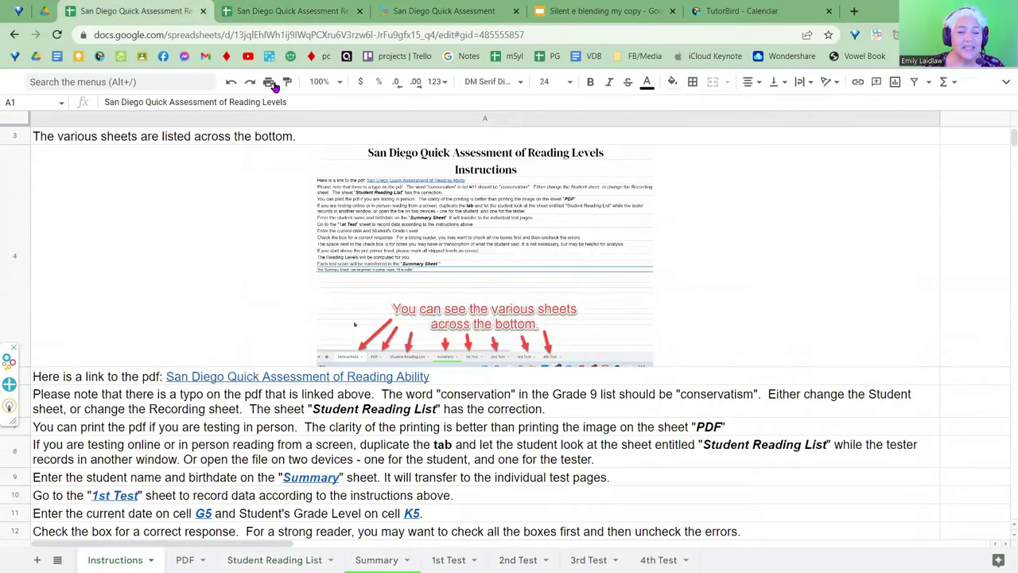
Restore the menus and copy the workbook, named with the student's name plus 'sdq summary'.
left_click(1007, 85)
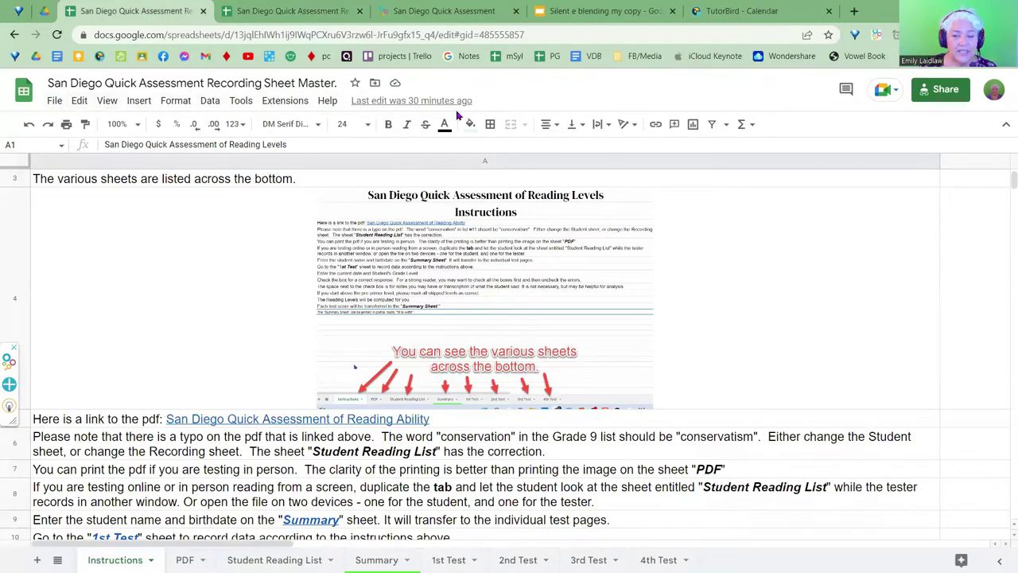
left_click(54, 106)
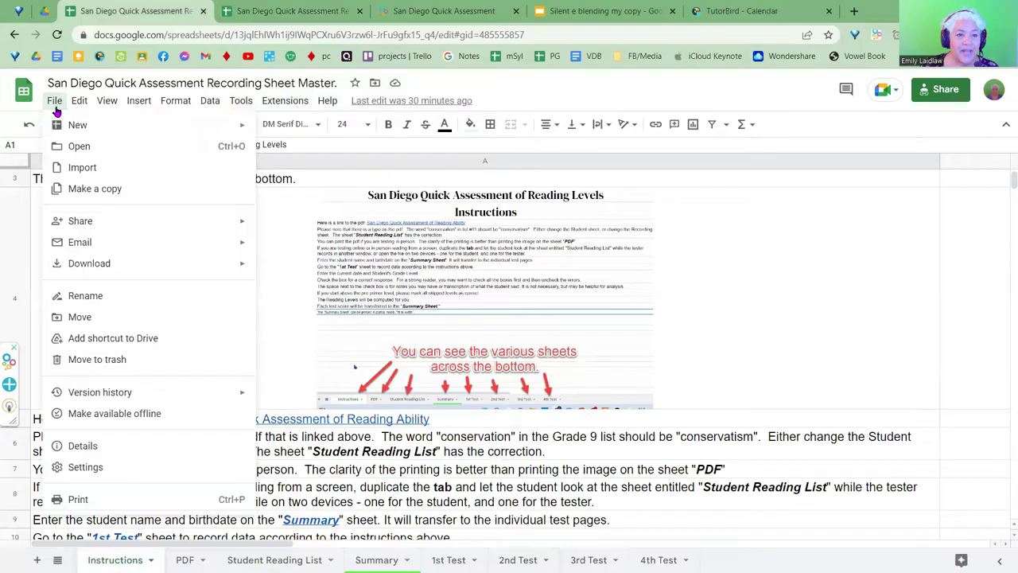
left_click(80, 190)
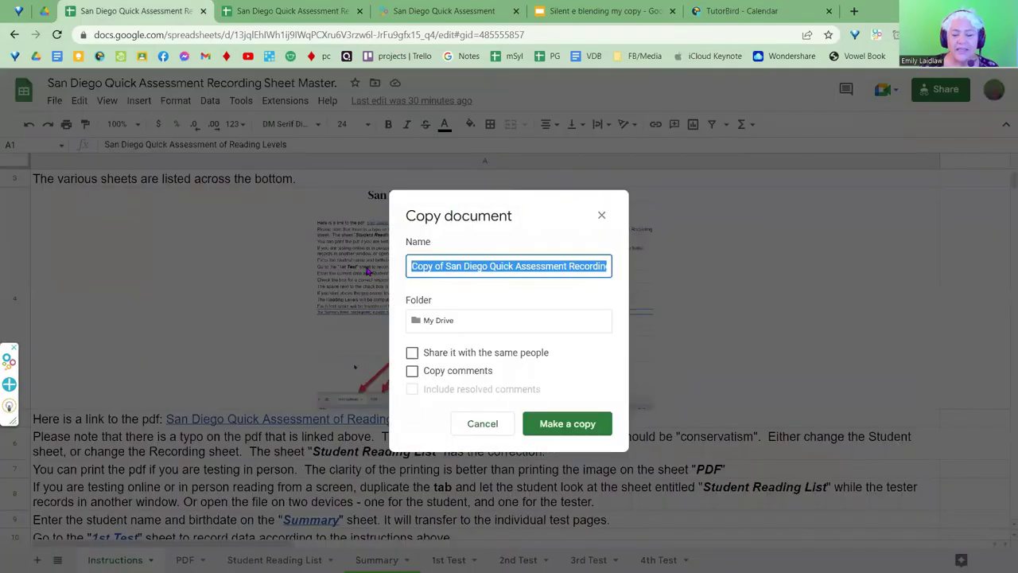
type("sa")
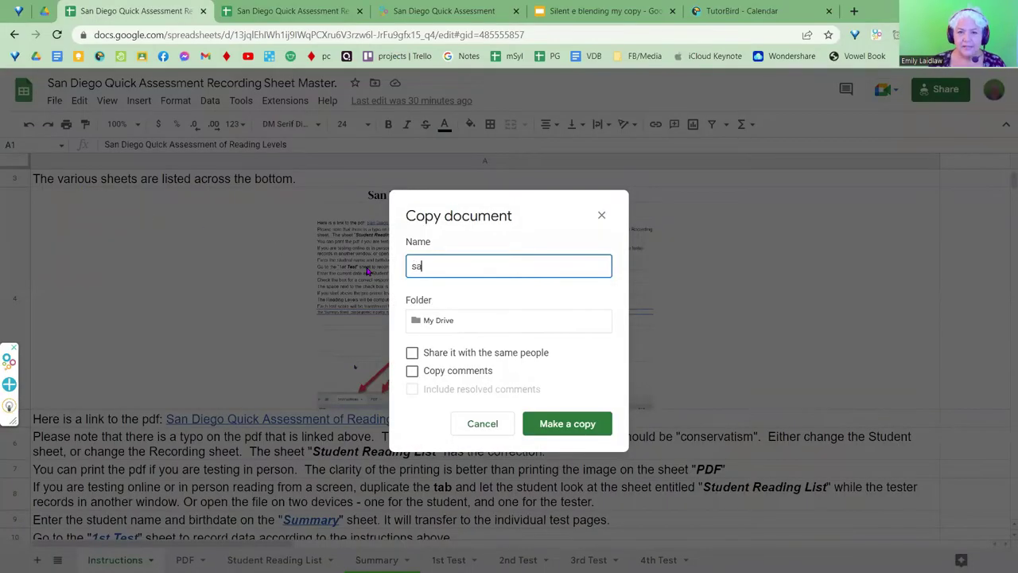
type("lly smith sdq summary")
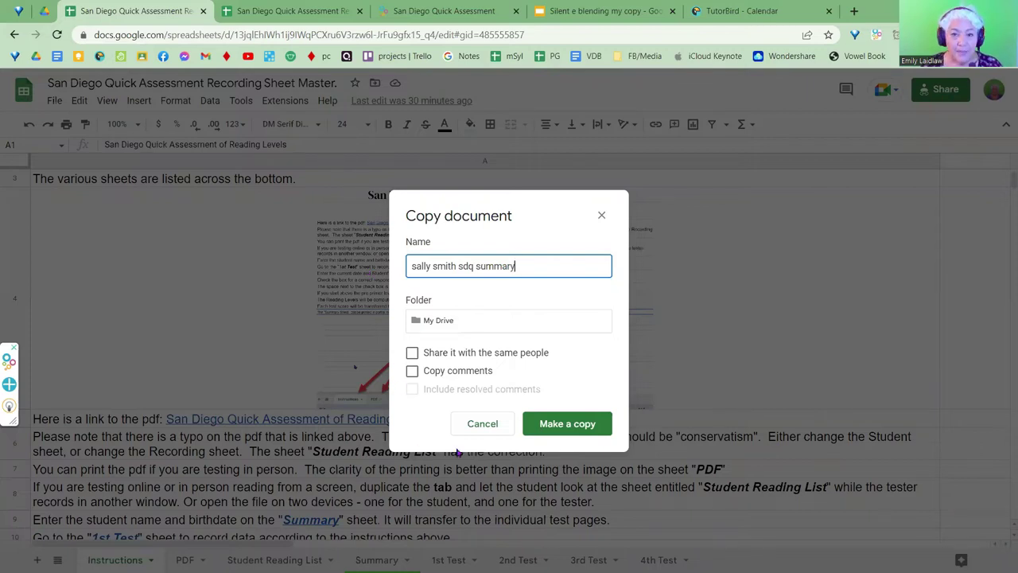
left_click(555, 428)
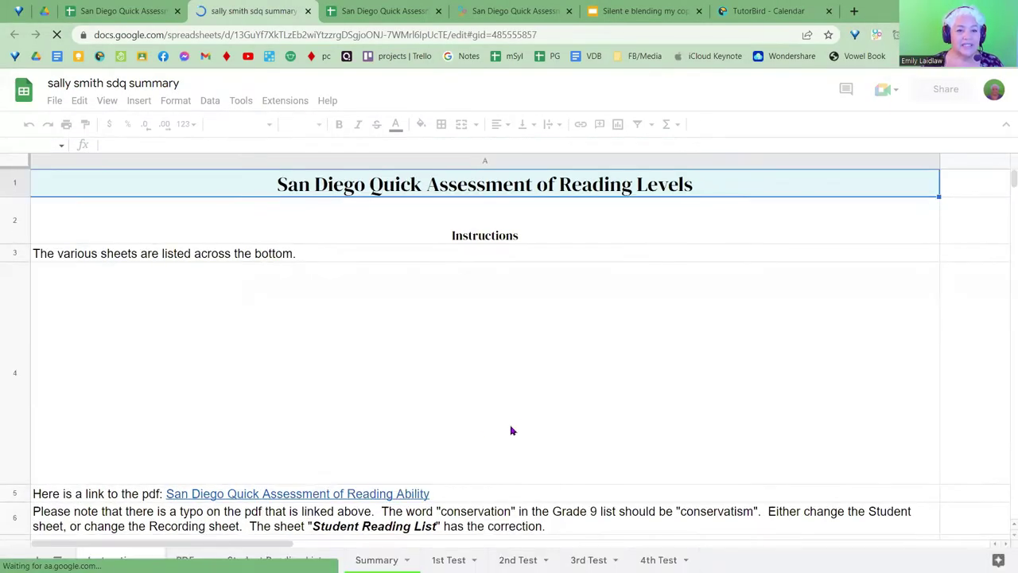
Enter the student's full name in Summary cell B3, then go back to the Instructions sheet.
scroll(439, 435, "down", 5)
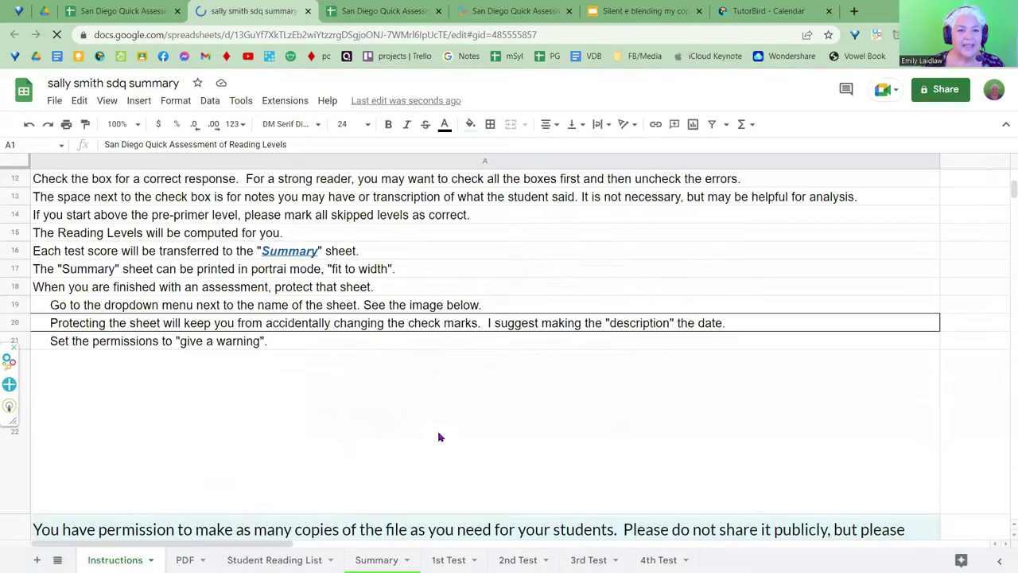
scroll(366, 362, "up", 1)
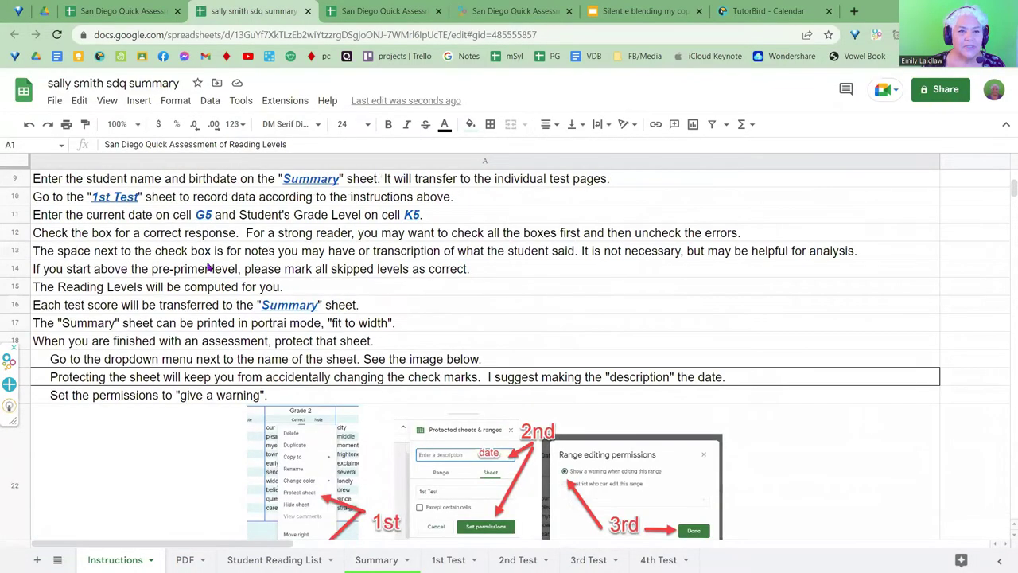
scroll(64, 206, "up", 1)
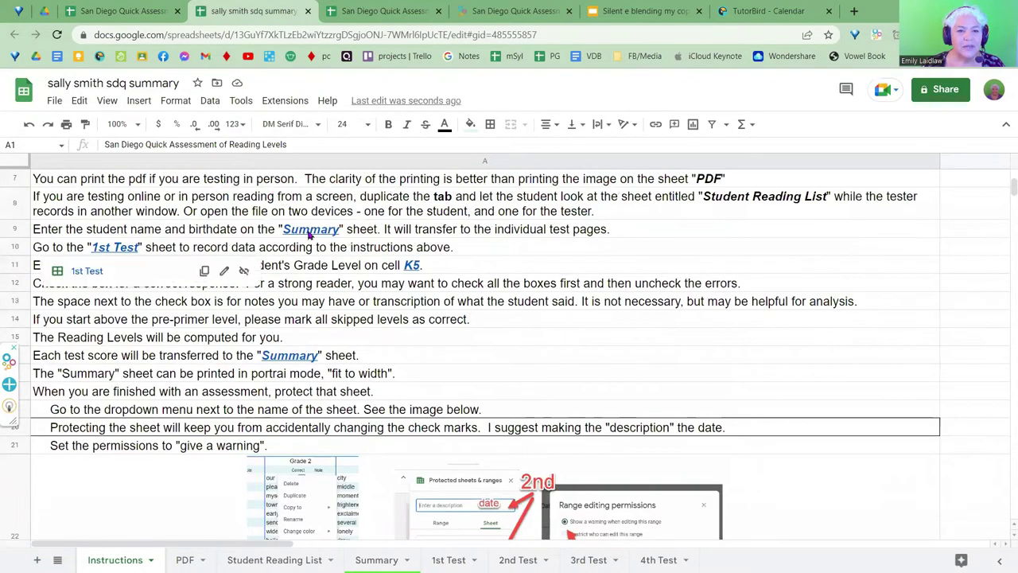
mouse_move(308, 232)
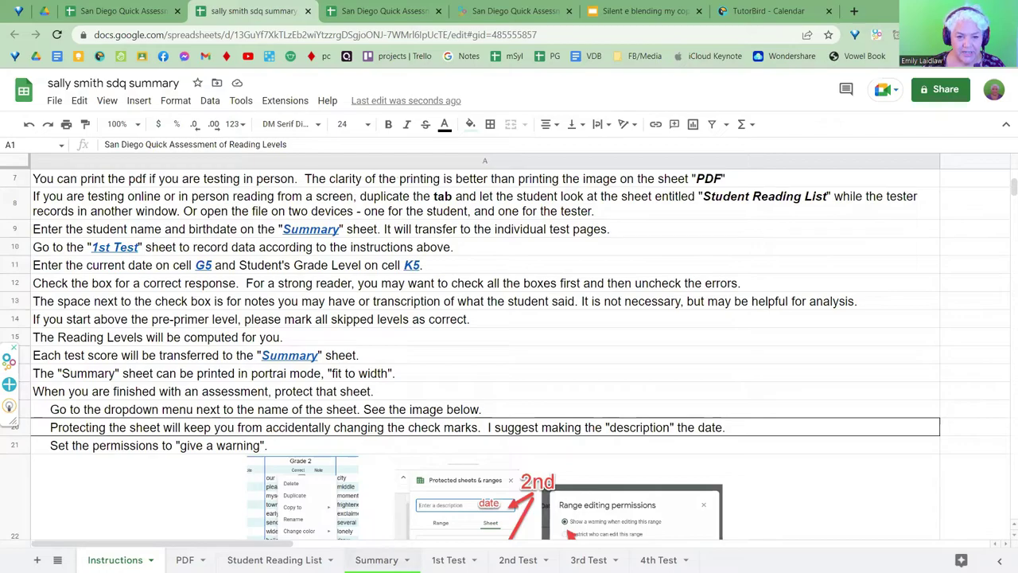
left_click(376, 559)
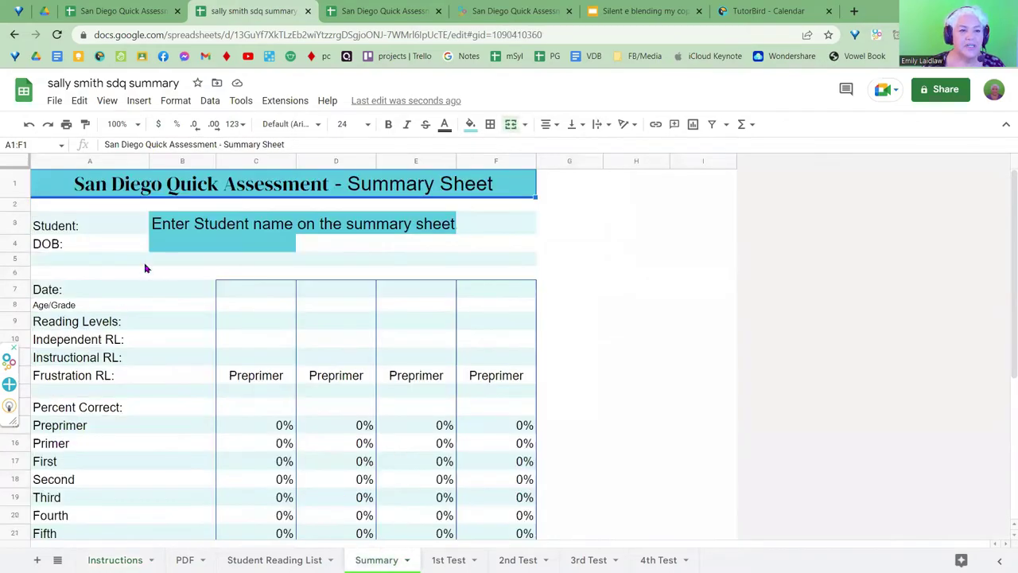
left_click(169, 230)
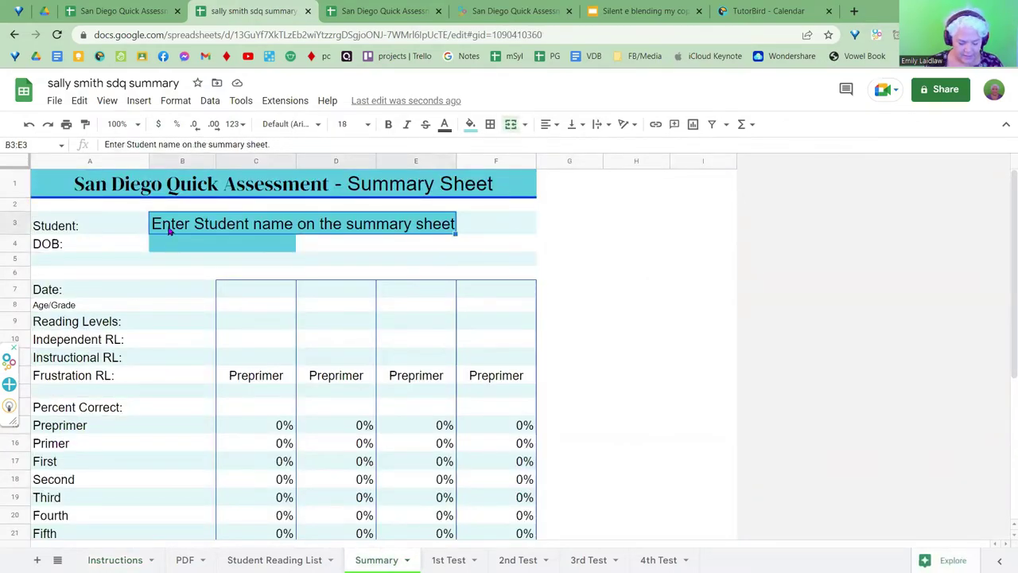
type("Sally S")
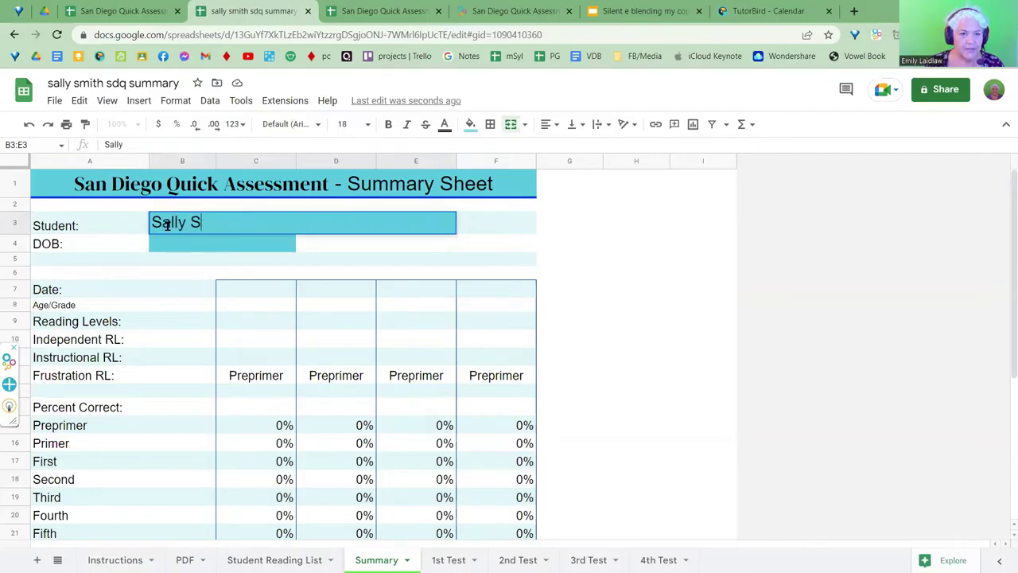
type("mith")
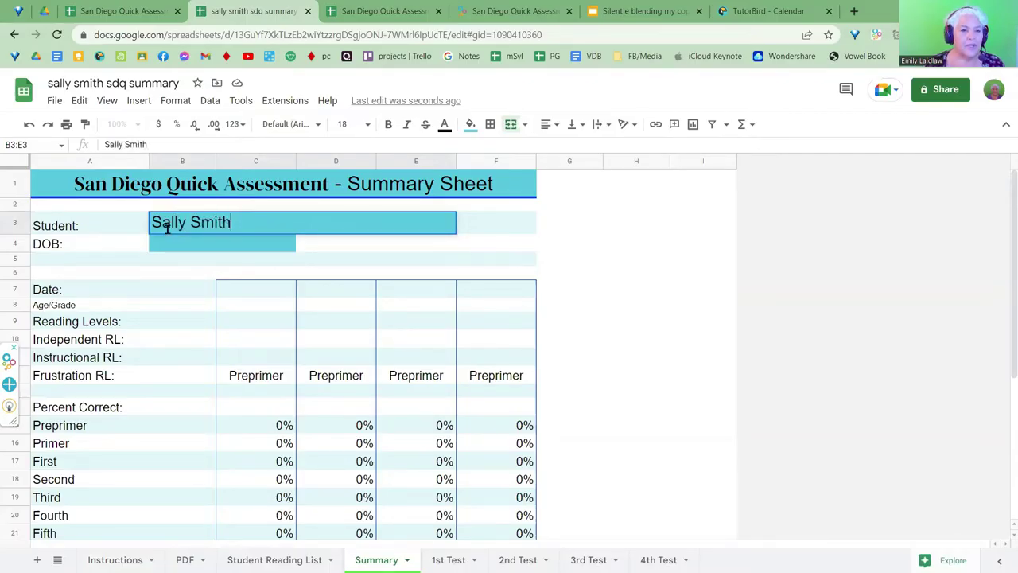
left_click(167, 247)
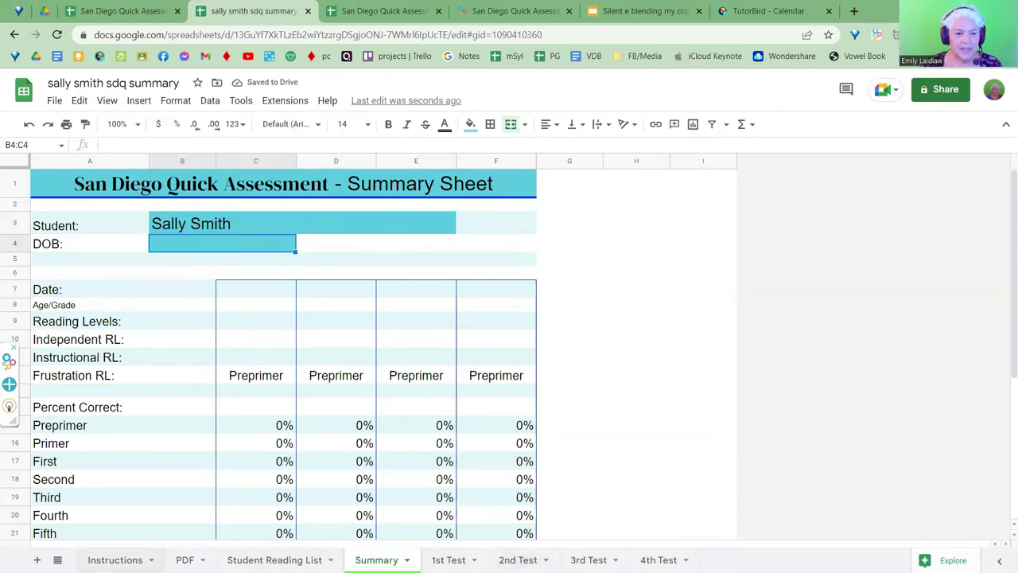
left_click(115, 560)
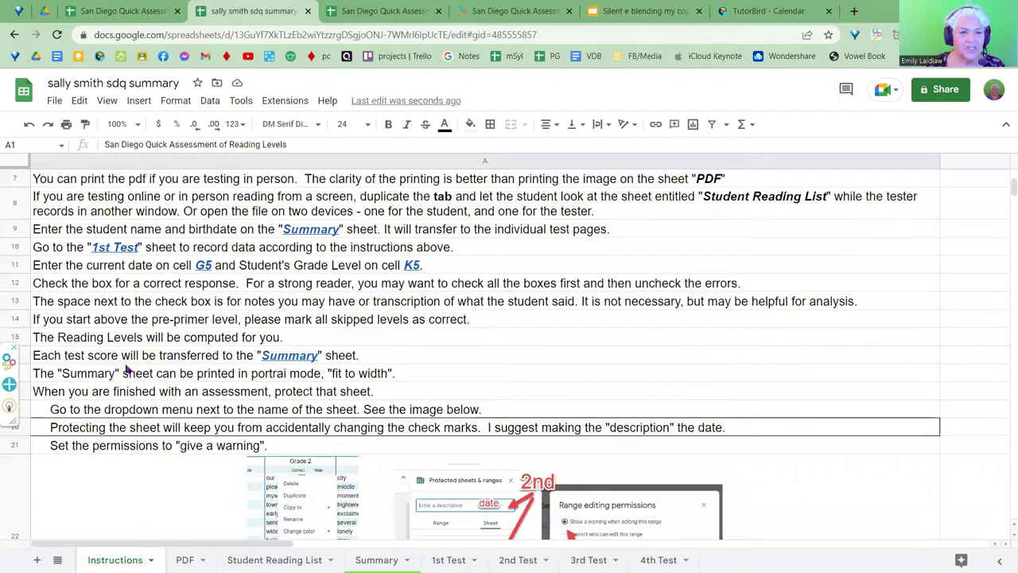
Check where the Instructions links to the Summary and 1st Test cells lead.
mouse_move(91, 247)
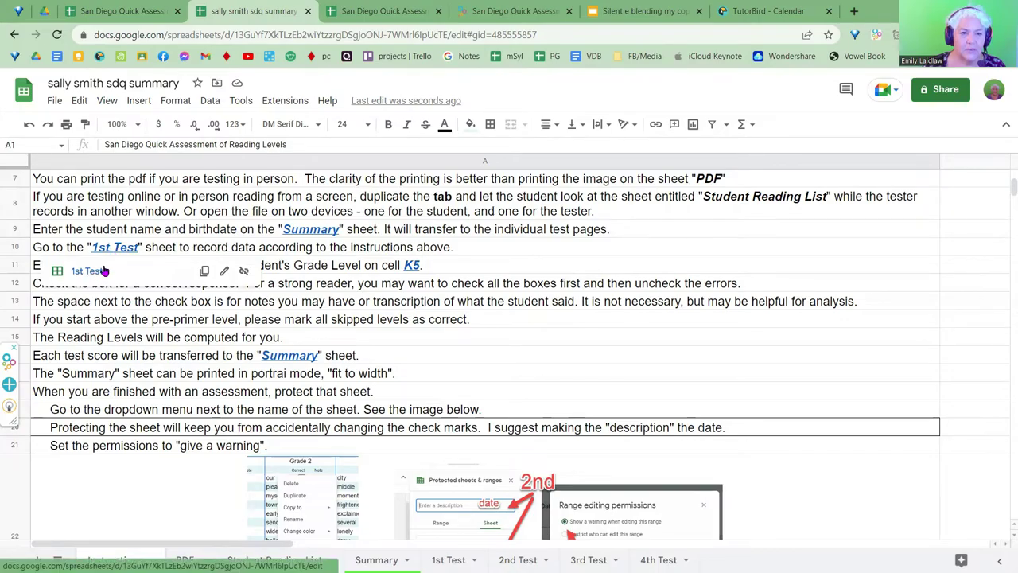
left_click(595, 356)
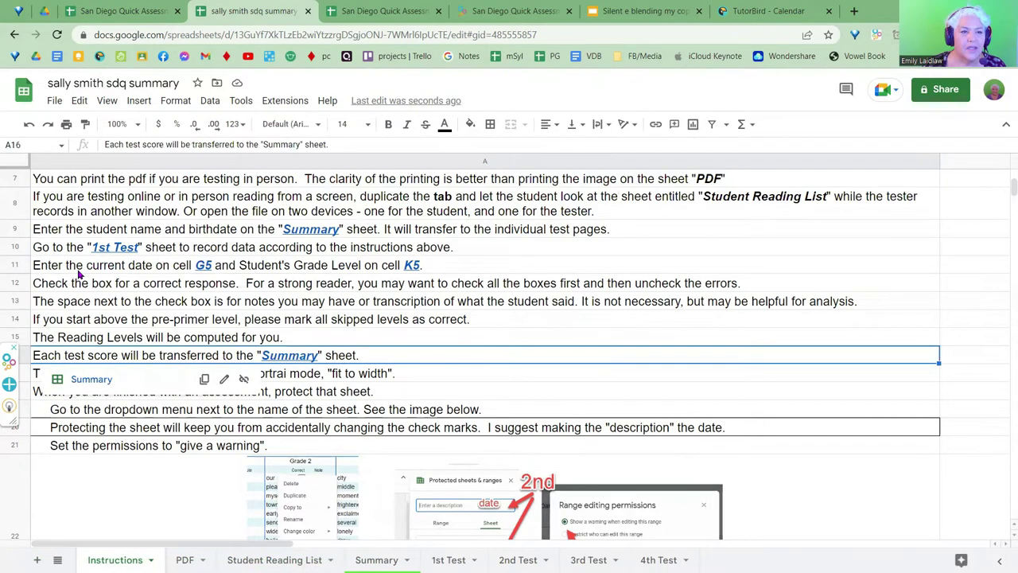
mouse_move(209, 271)
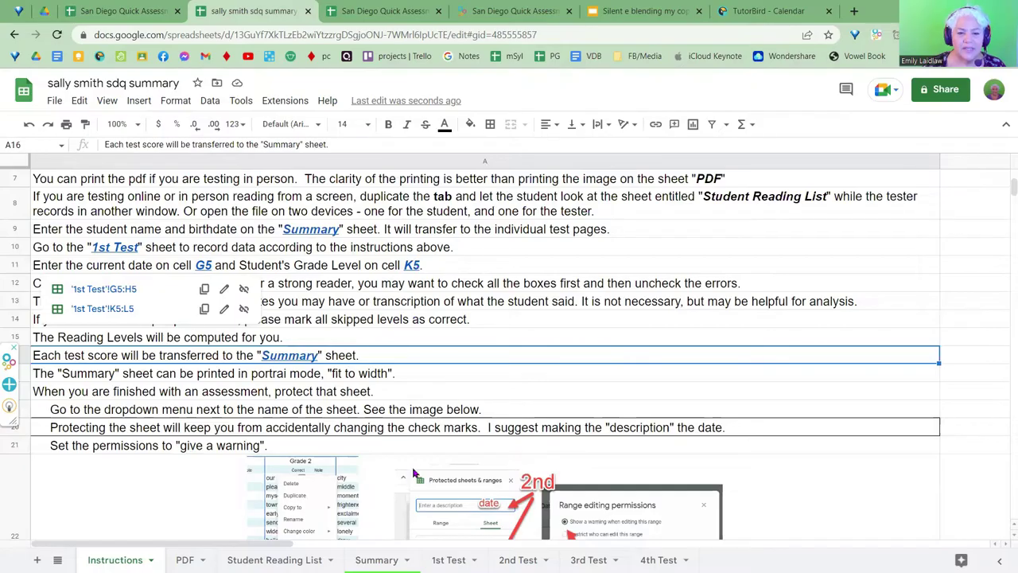
On the 1st Test sheet, enter grade 3 in cell G5.
left_click(115, 247)
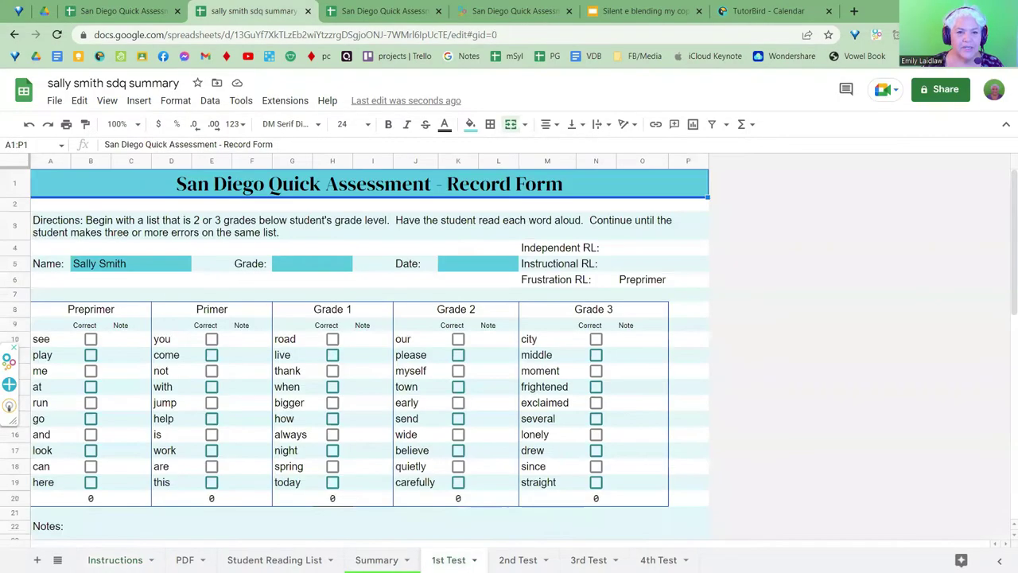
left_click(295, 271)
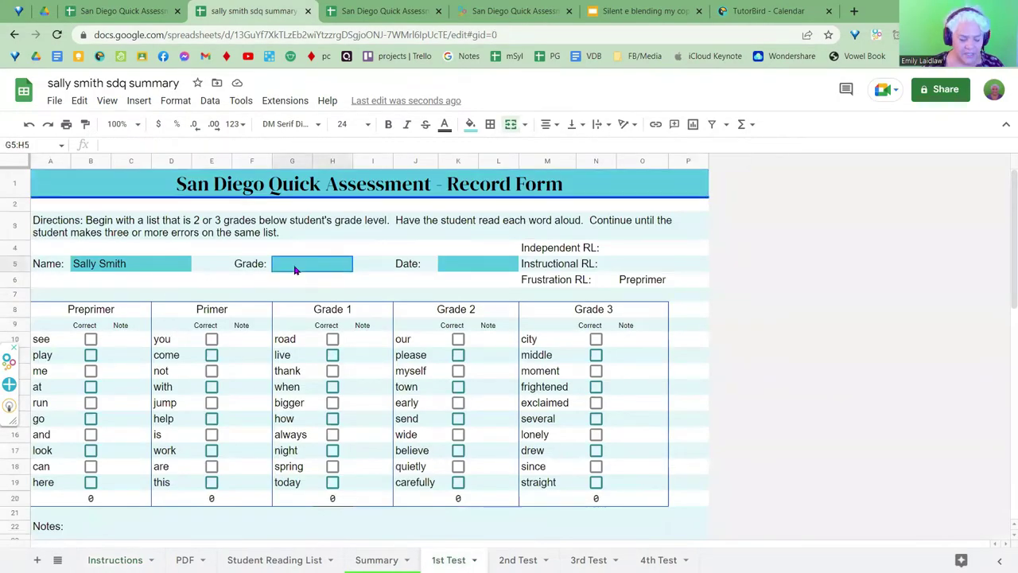
type("3")
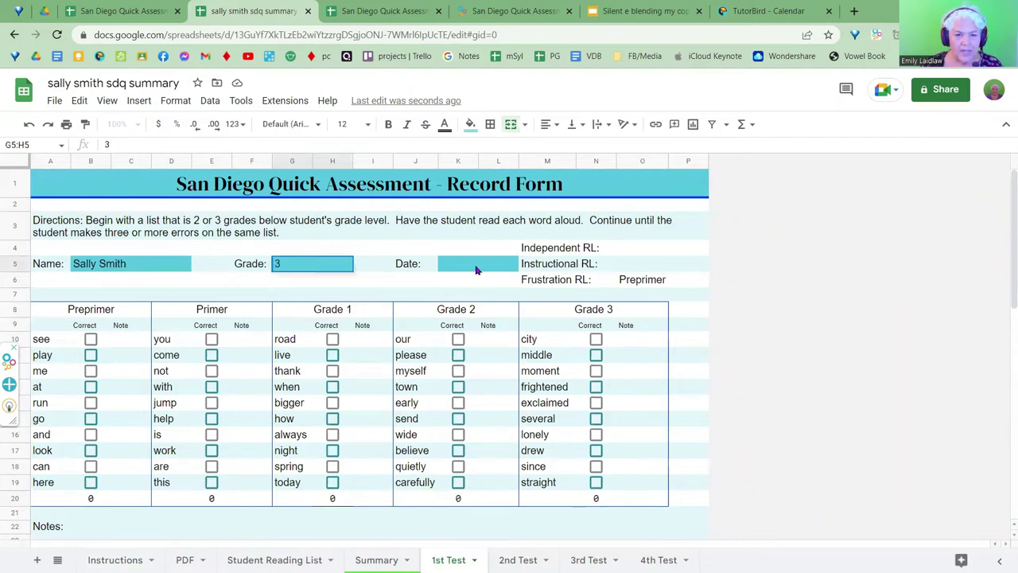
left_click(475, 267)
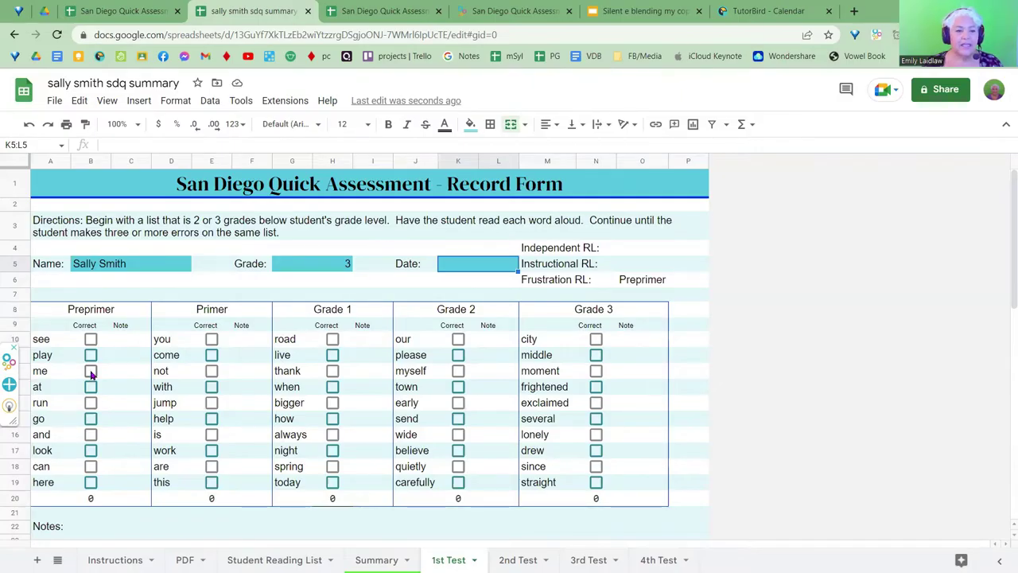
Check all ten Preprimer word boxes B10 to B19 as correct, totalling 10.
left_click(91, 339)
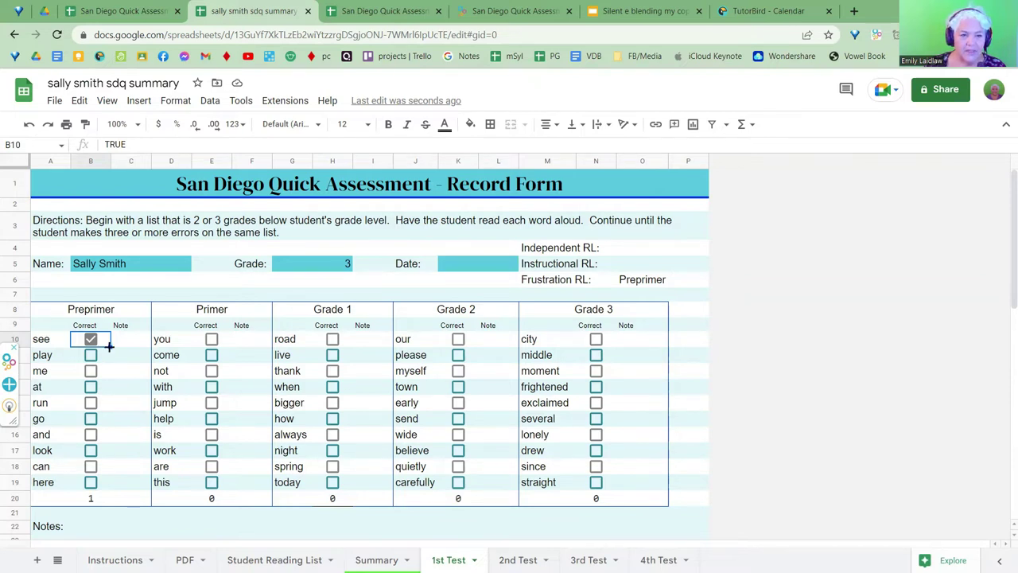
left_click_drag(109, 347, 106, 487)
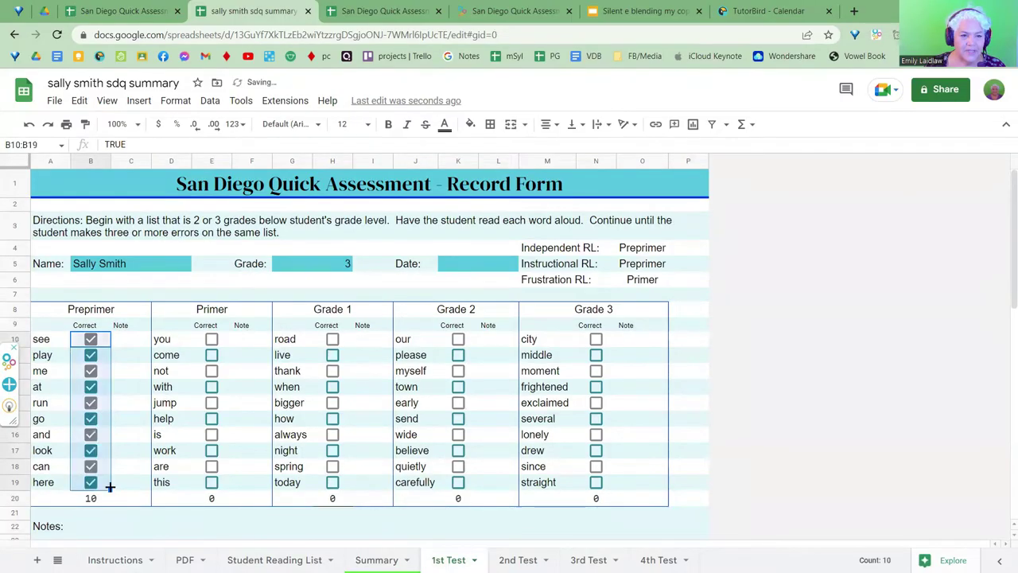
left_click(91, 434)
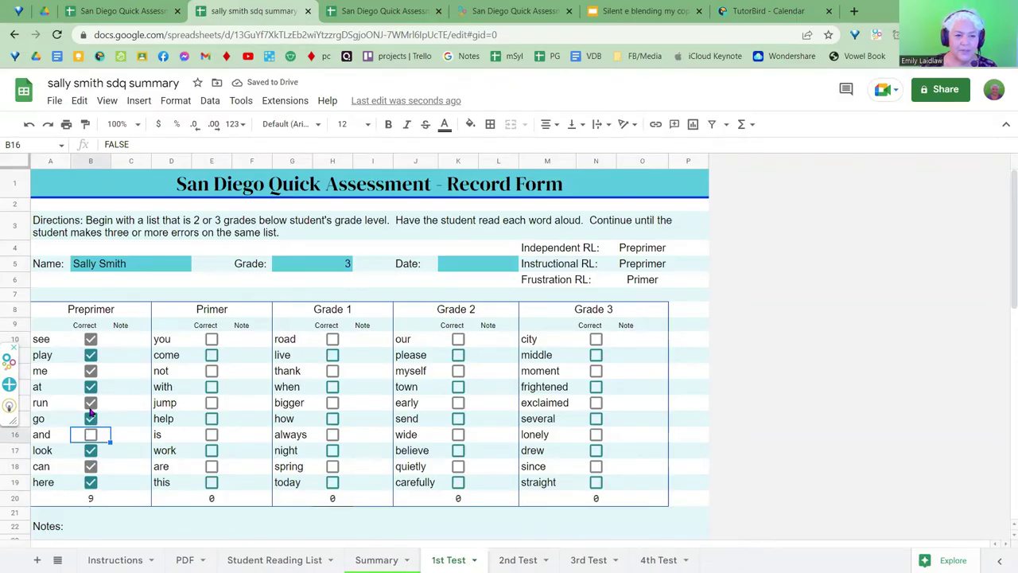
left_click(90, 435)
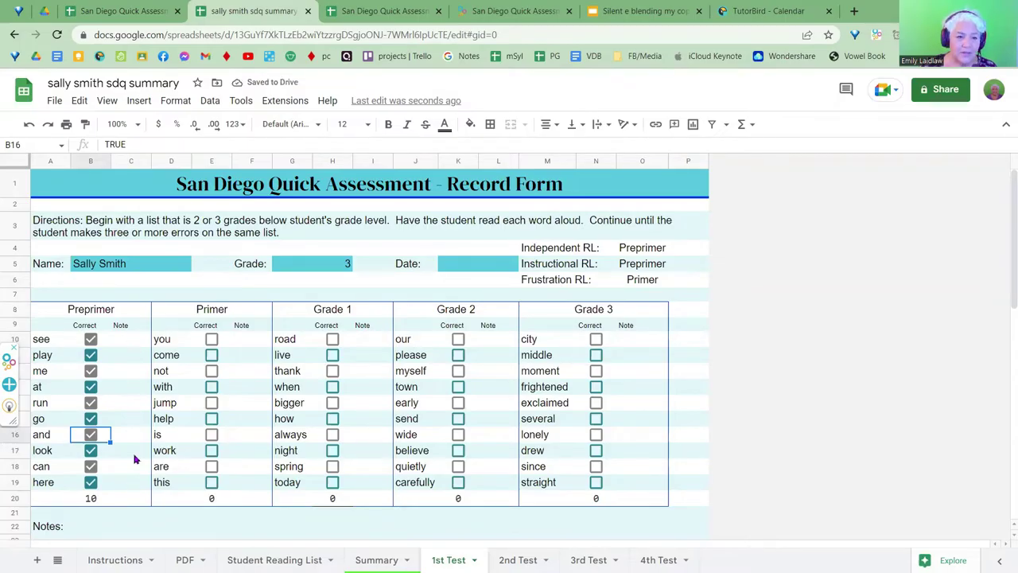
Note 'sc' in C12 beside 'me', 'ran' in C14, and uncheck 'run' in B14.
left_click(132, 376)
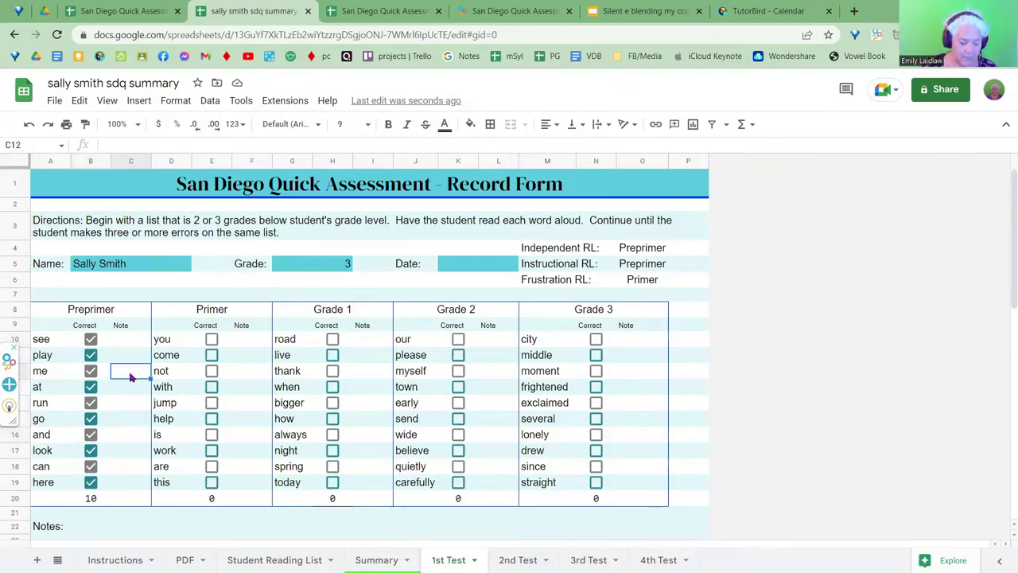
type("sc")
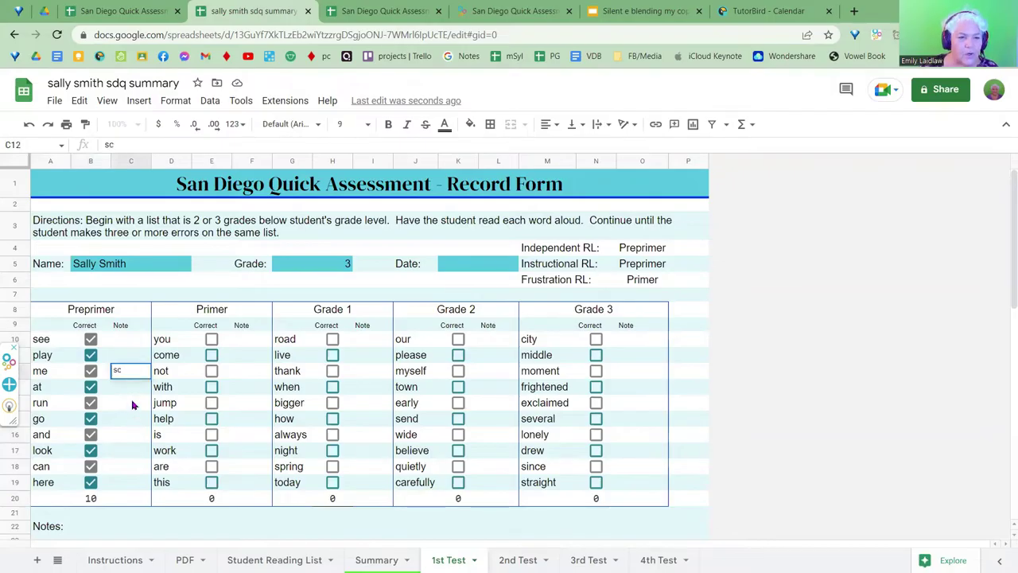
left_click(132, 405)
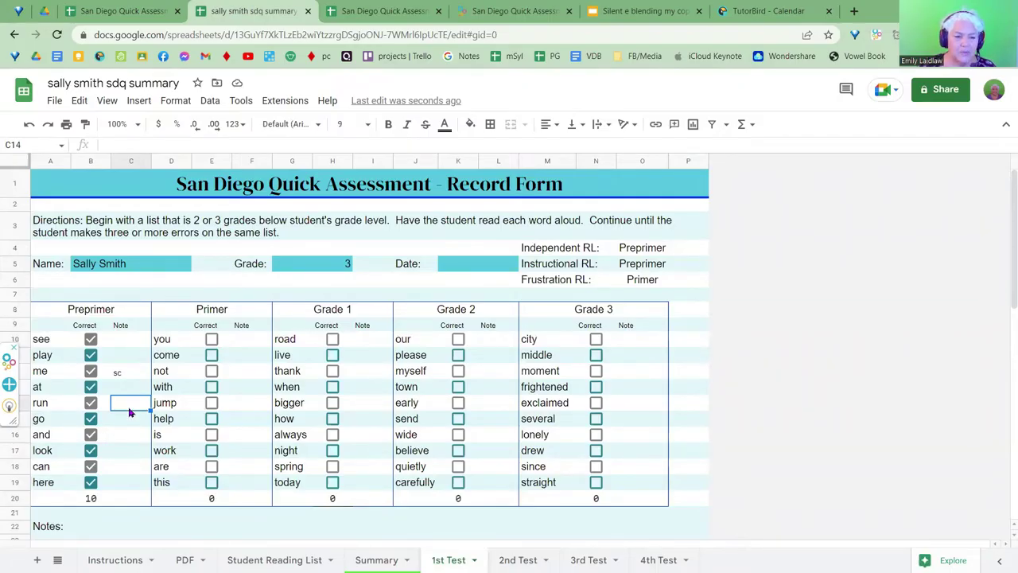
type("ran")
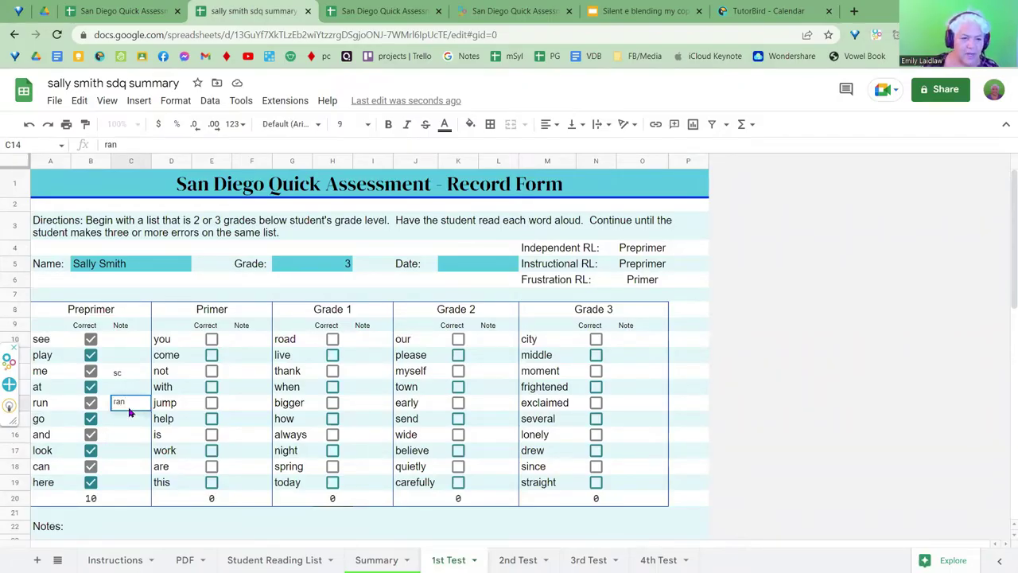
left_click(92, 405)
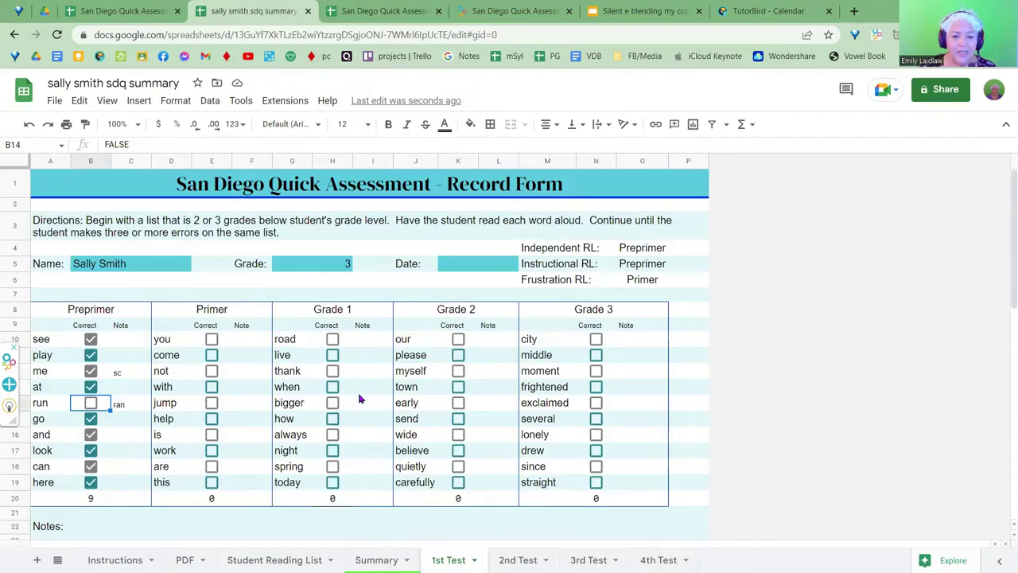
scroll(315, 510, "down", 1)
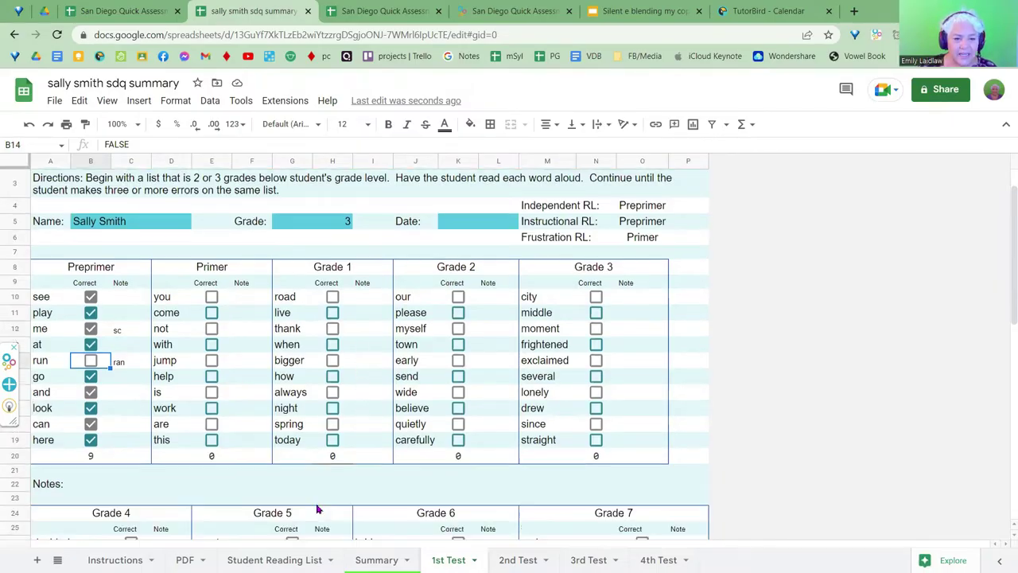
left_click(369, 411)
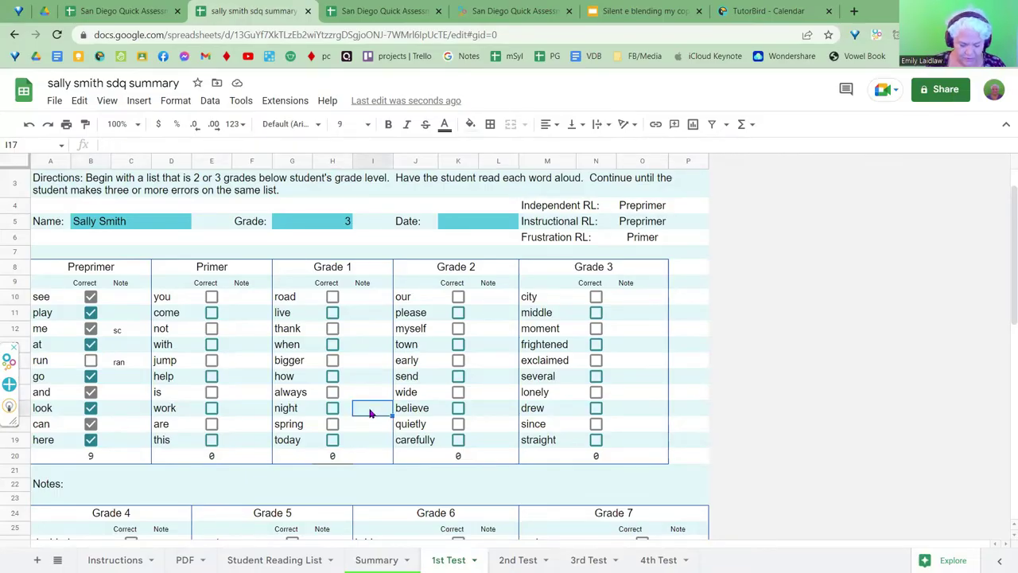
type("right")
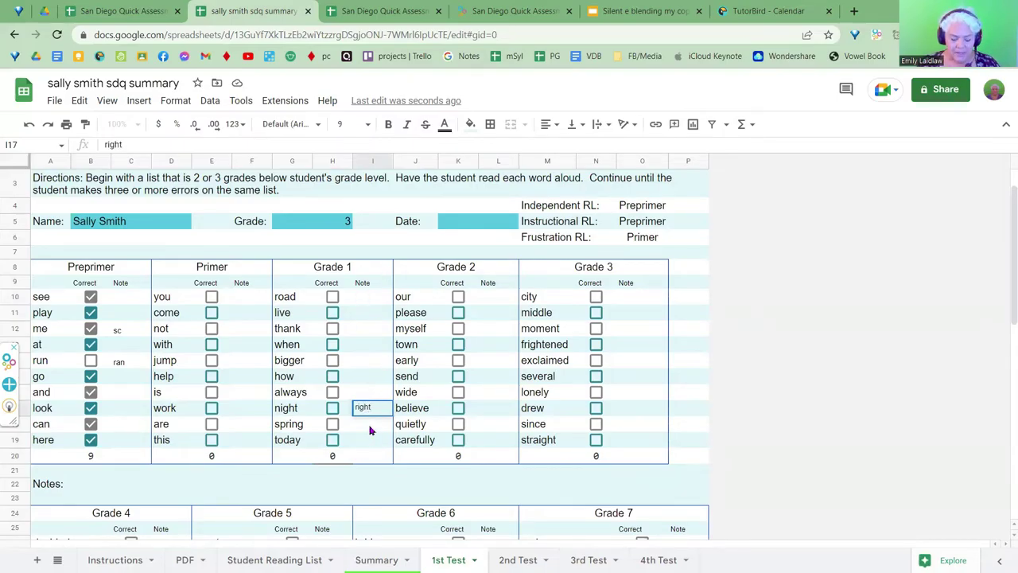
key("BackSpace")
key("BackSpace")
key("BackSpace")
key("BackSpace")
key("BackSpace")
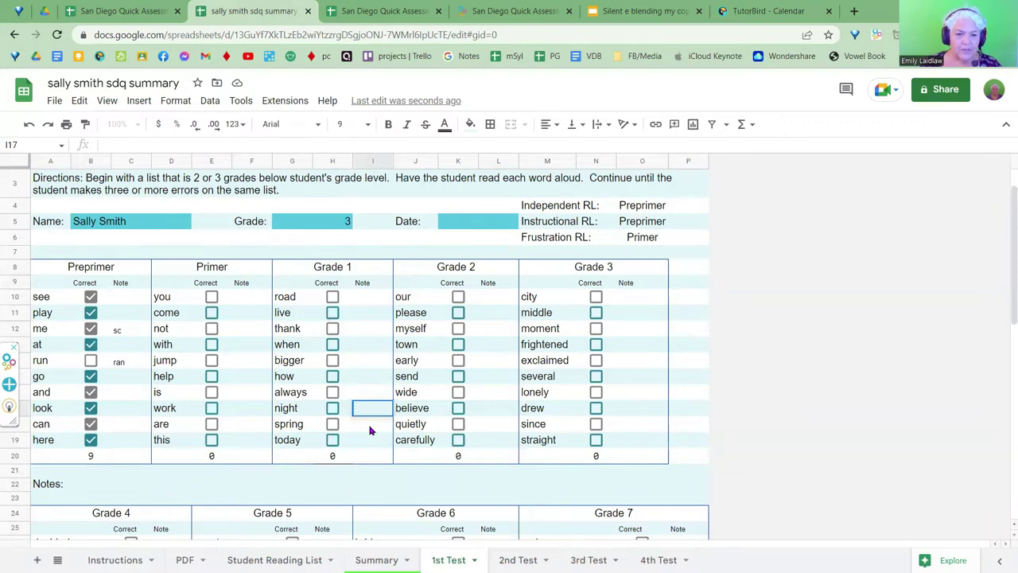
Mark all ten Primer words correct by filling the E10 checkbox down to E19.
left_click(211, 296)
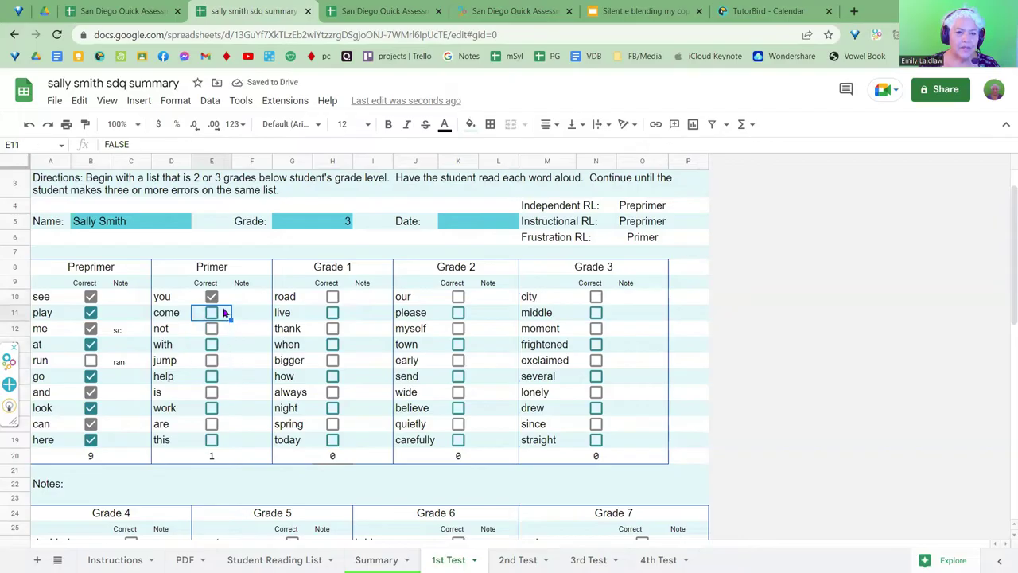
left_click(214, 297)
left_click(212, 298)
left_click_drag(233, 306, 229, 443)
Mark the Grade 1 words correct except spring and today.
left_click(333, 297)
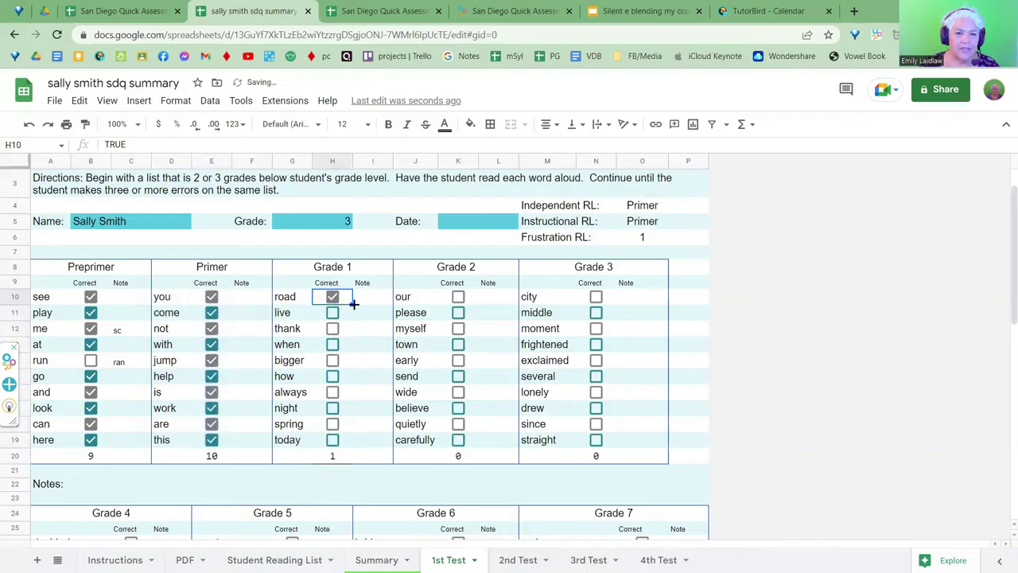
left_click_drag(352, 304, 345, 441)
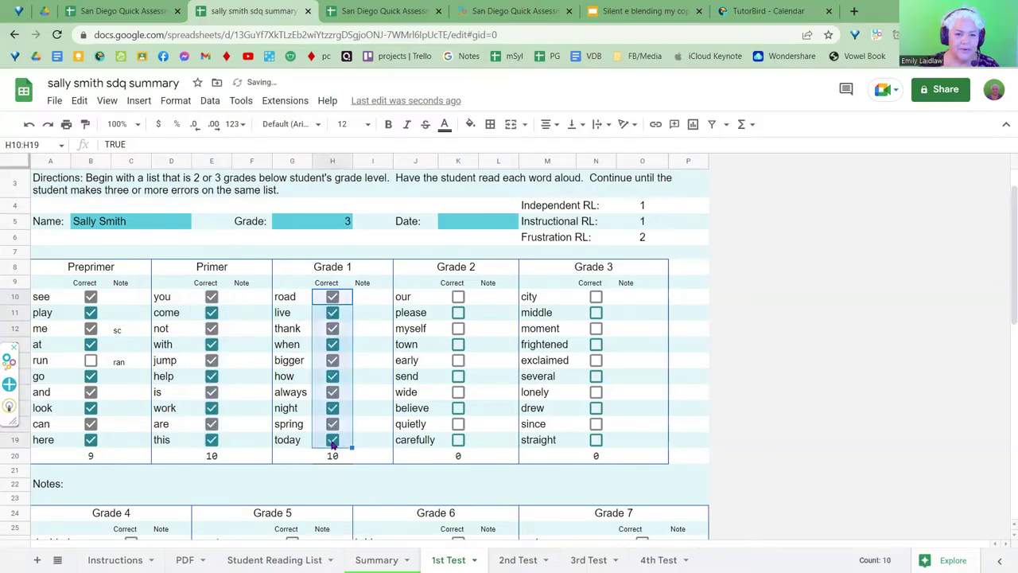
left_click(333, 440)
left_click(332, 426)
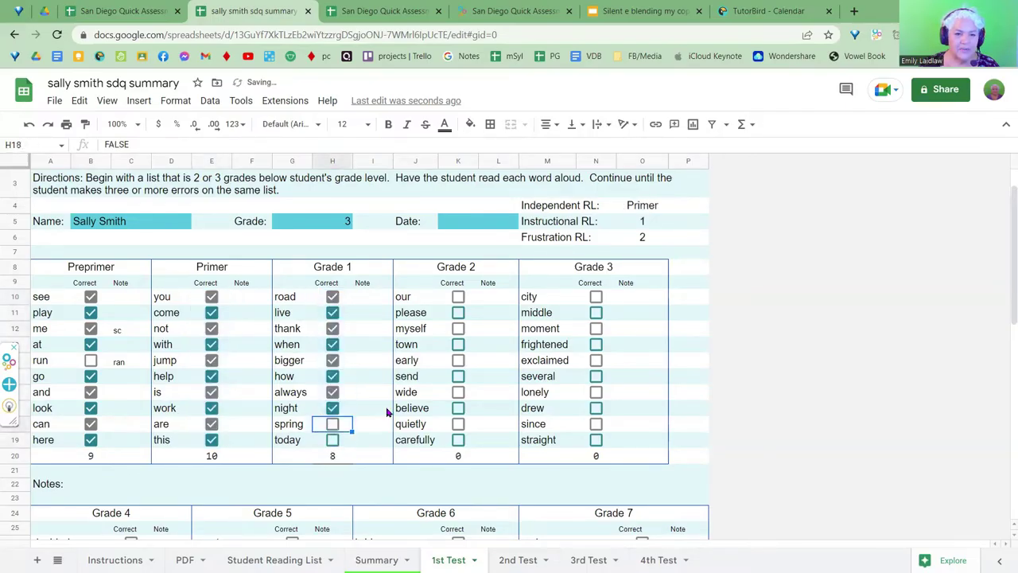
Mark the Grade 2 words correct except believe, quietly and carefully.
left_click(458, 296)
left_click_drag(478, 304, 469, 443)
left_click(459, 409)
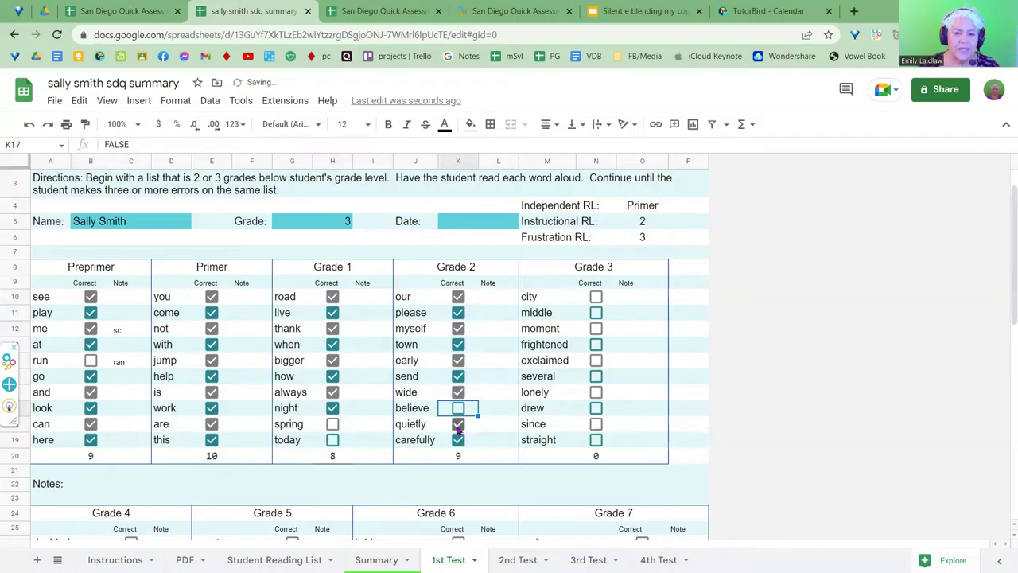
left_click(458, 427)
left_click(459, 441)
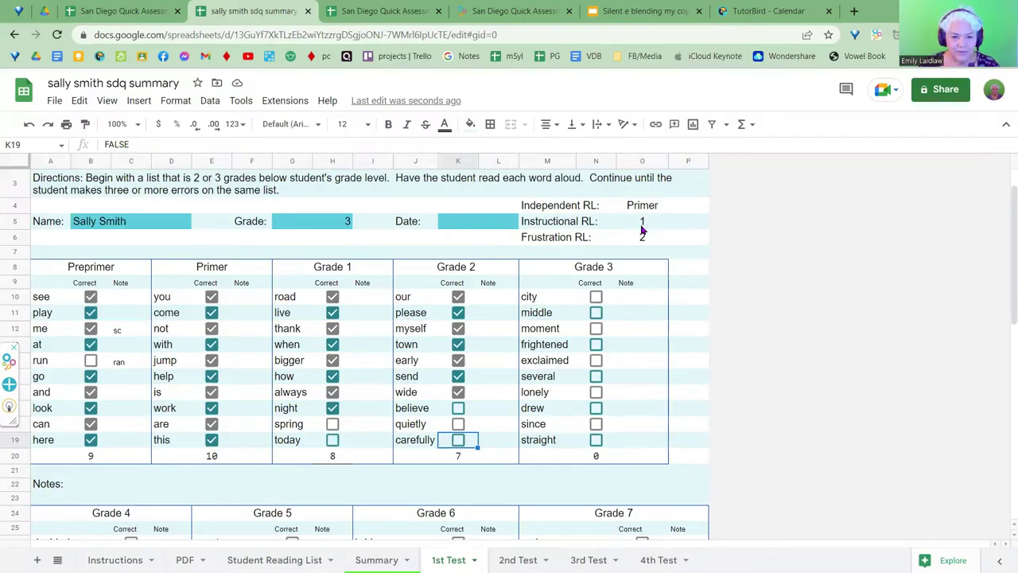
Review the Summary sheet's 1st Test results: Preprimer 90%, Primer 100%, First 80%, Second 70%.
scroll(643, 230, "down", 8)
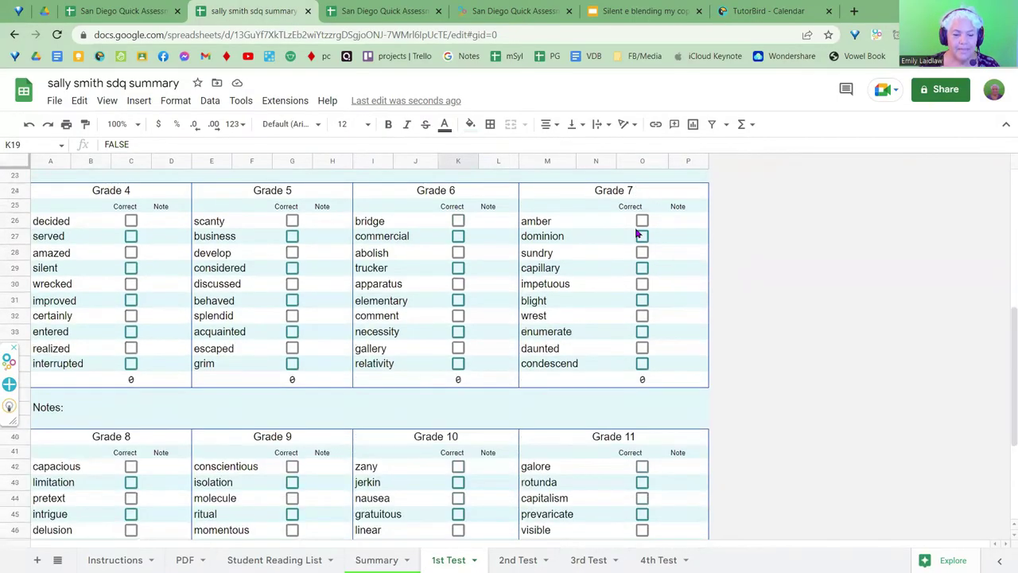
scroll(637, 233, "up", 2)
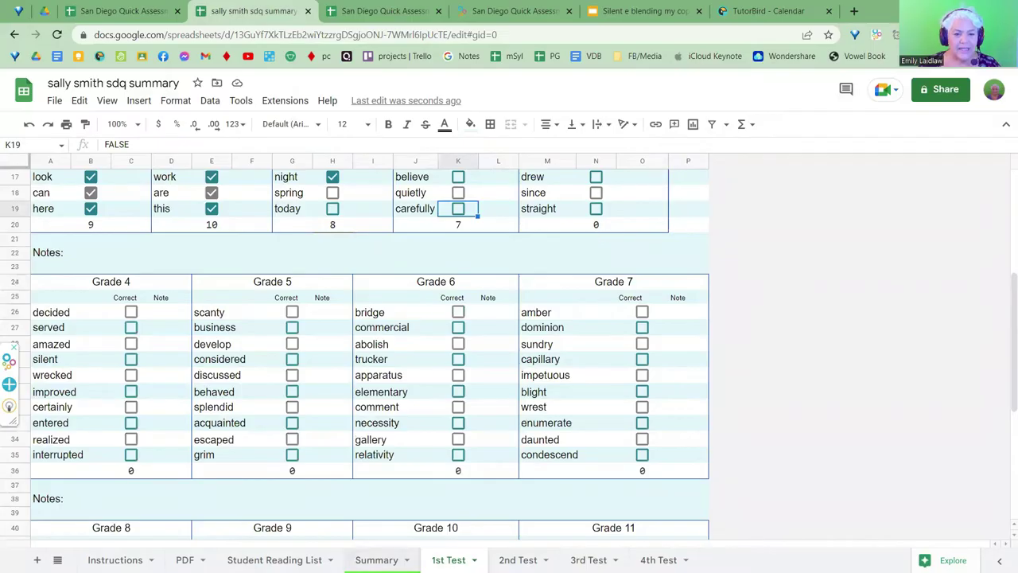
left_click(377, 560)
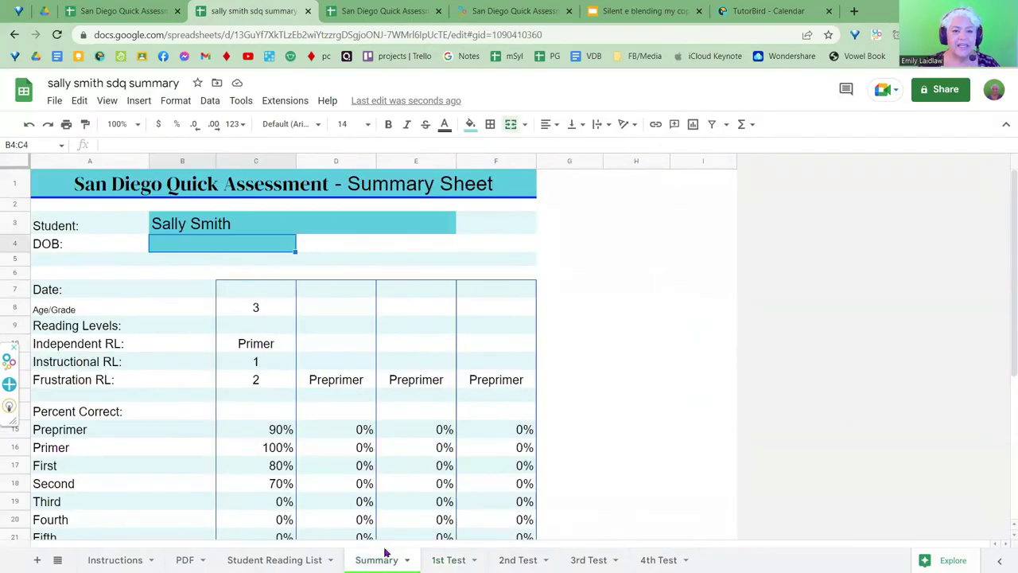
scroll(293, 427, "down", 5)
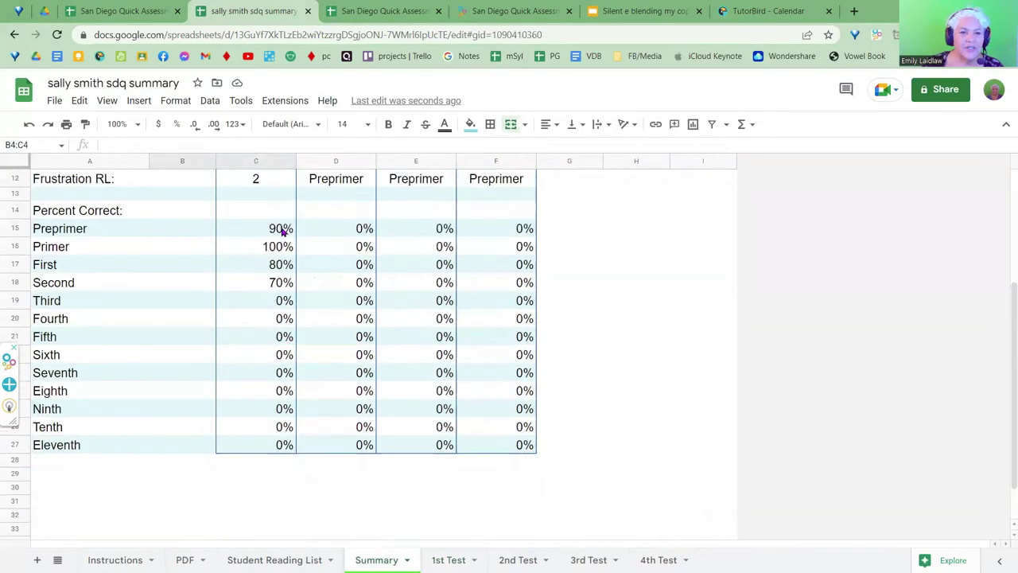
scroll(273, 388, "up", 2)
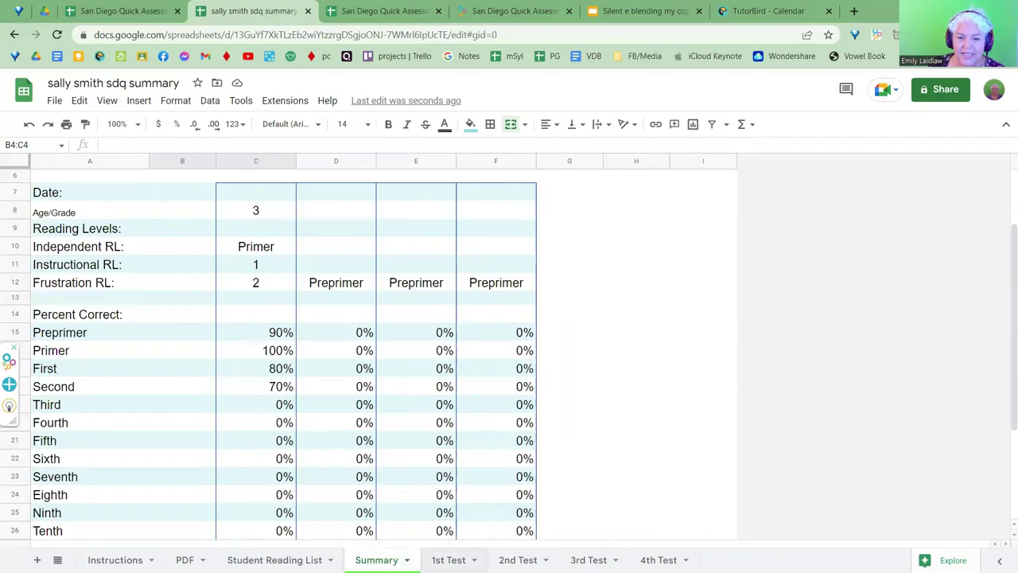
Return to the 1st Test sheet and mark then unmark 'amber' in Grade 7, leaving it blank.
key("ctrl+shift+Page_Down")
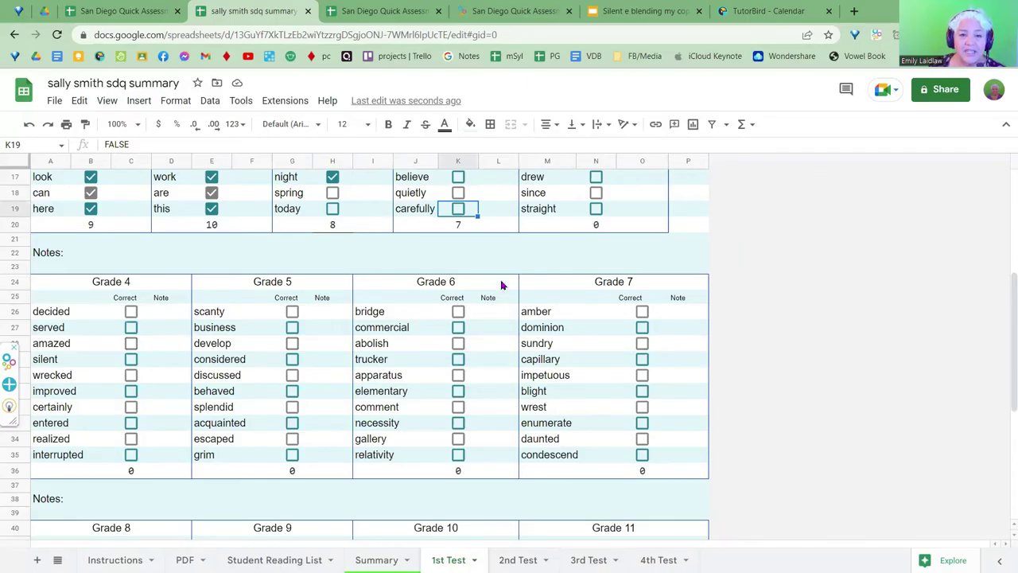
left_click(641, 315)
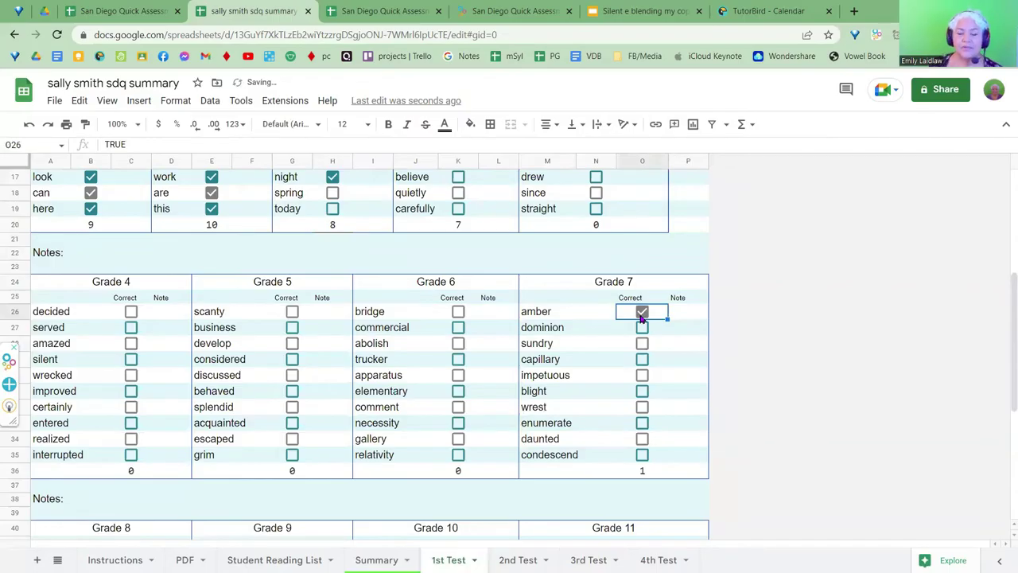
left_click(641, 313)
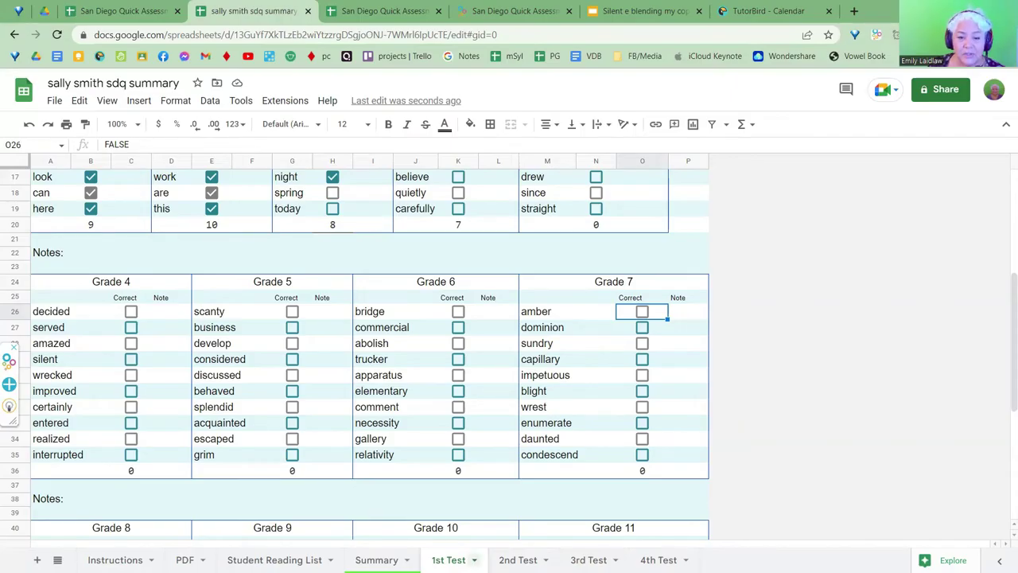
Protect the 1st Test sheet with the description 'done' and bring up its permission settings.
right_click(448, 560)
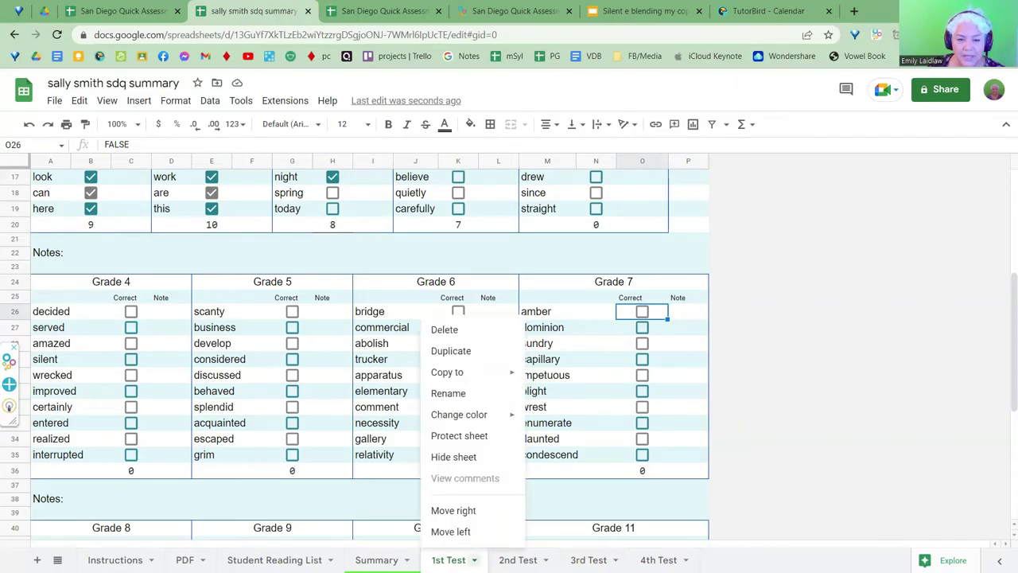
left_click(480, 439)
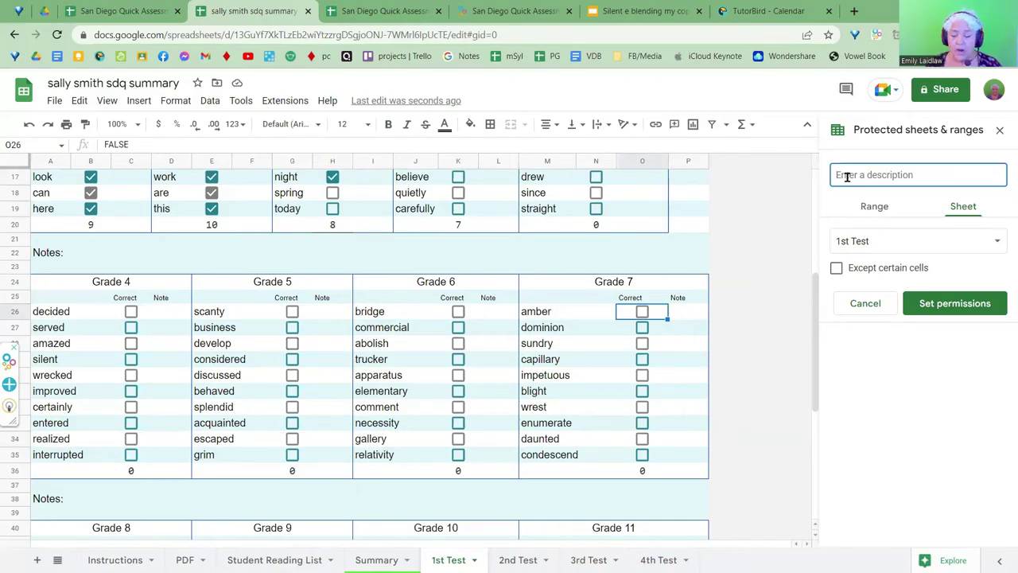
type("done")
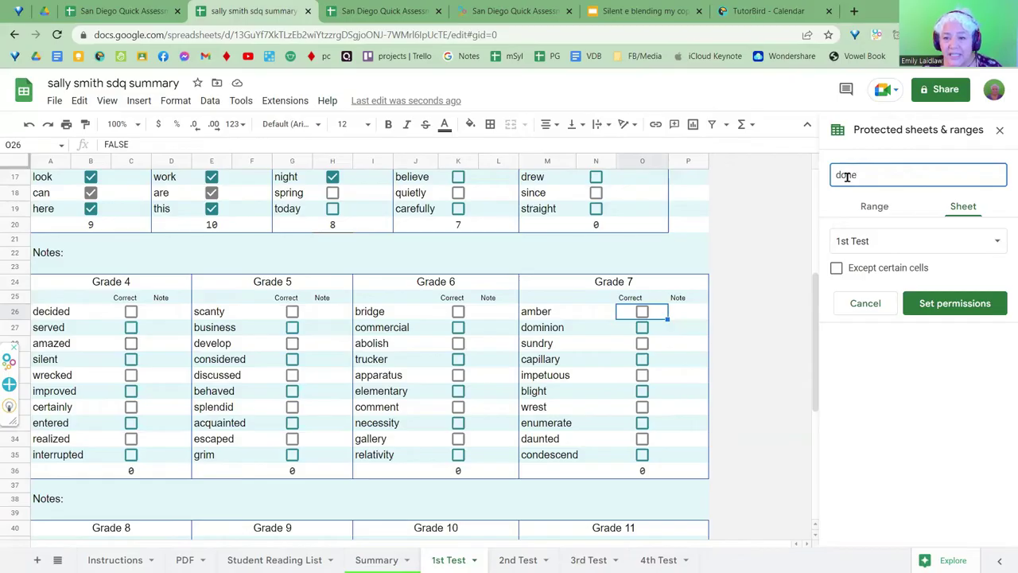
left_click(938, 305)
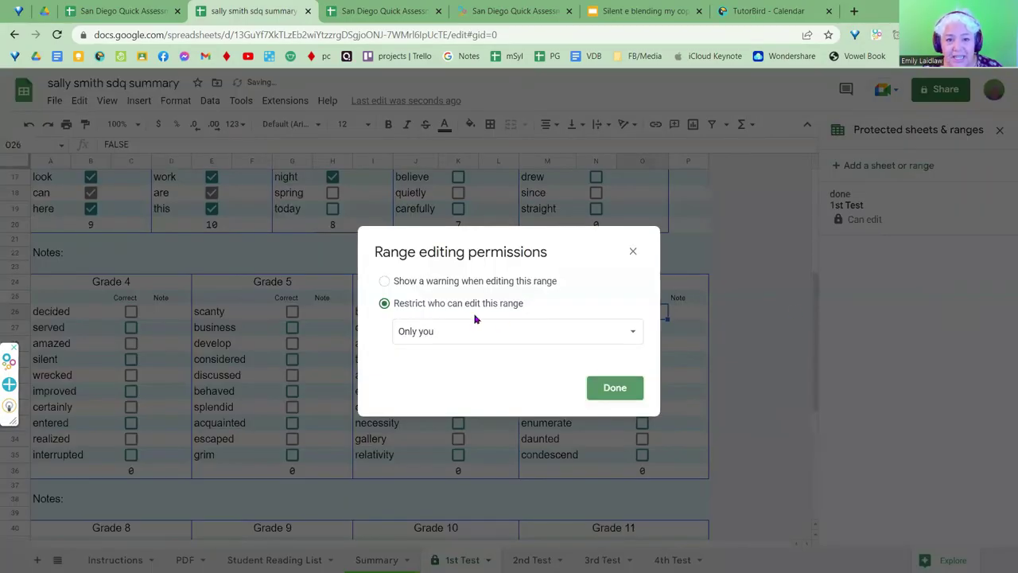
Switch the 1st Test protection to 'Show a warning when editing this range' and confirm.
left_click(385, 282)
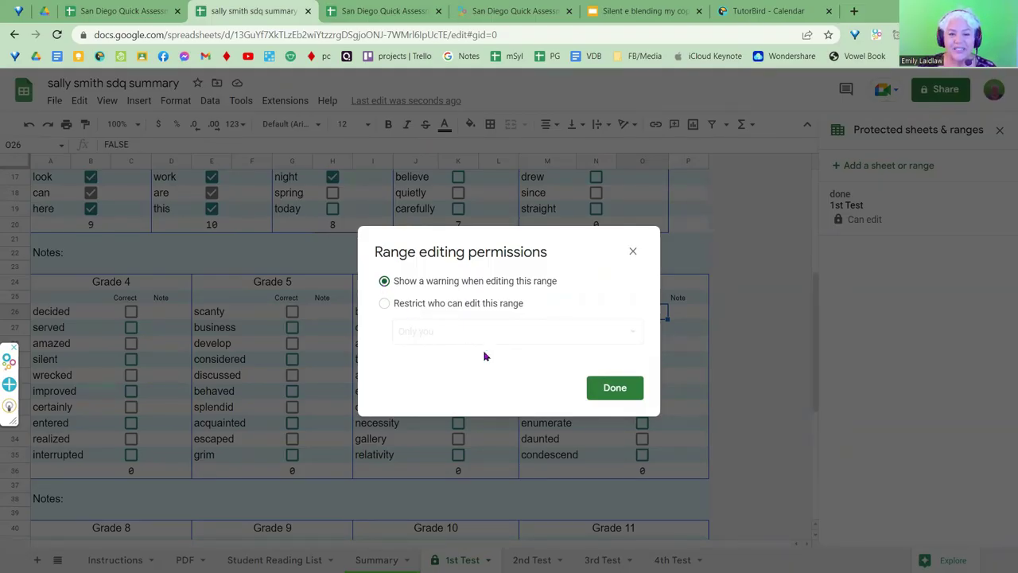
left_click(609, 388)
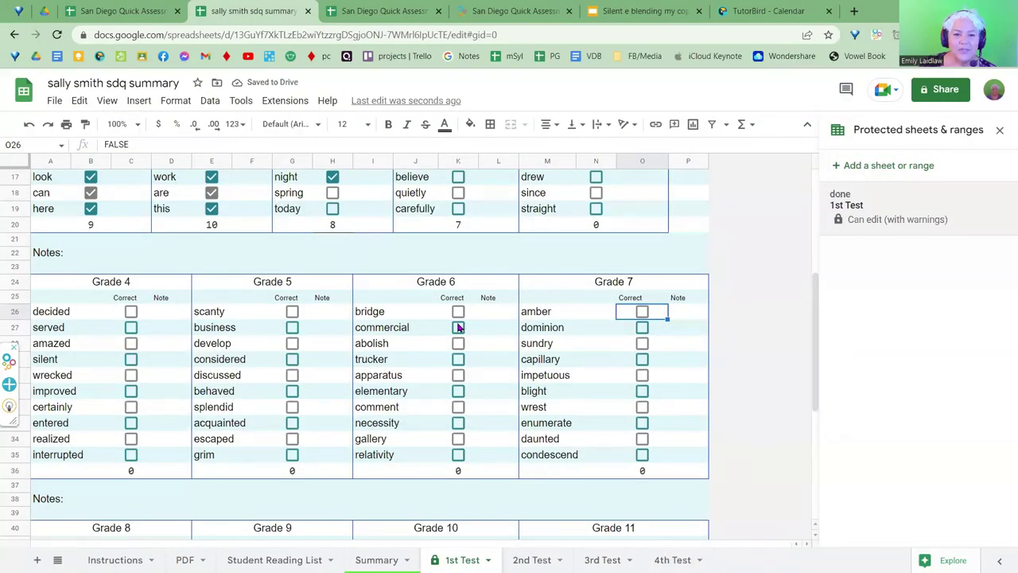
left_click(459, 327)
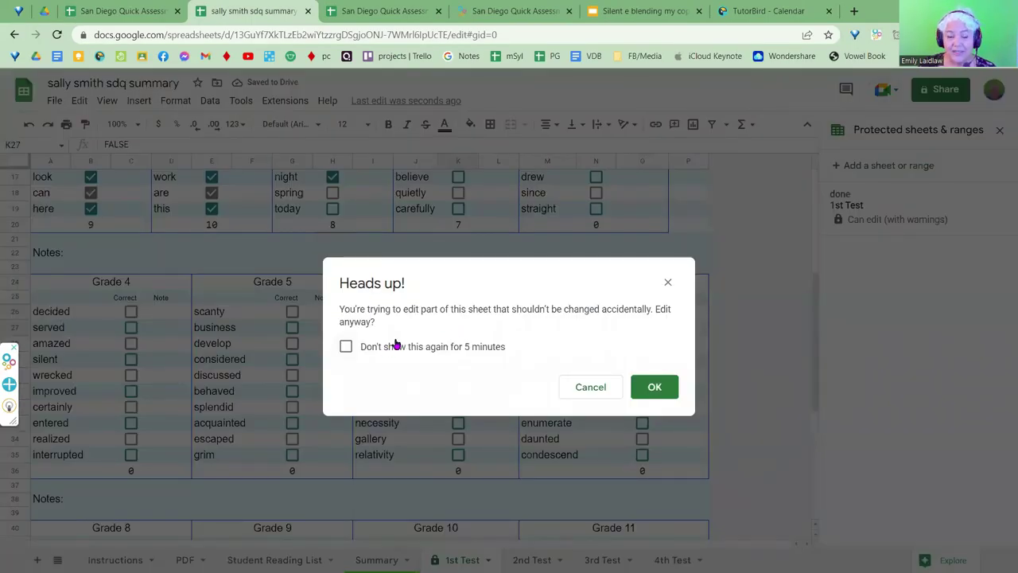
left_click(590, 388)
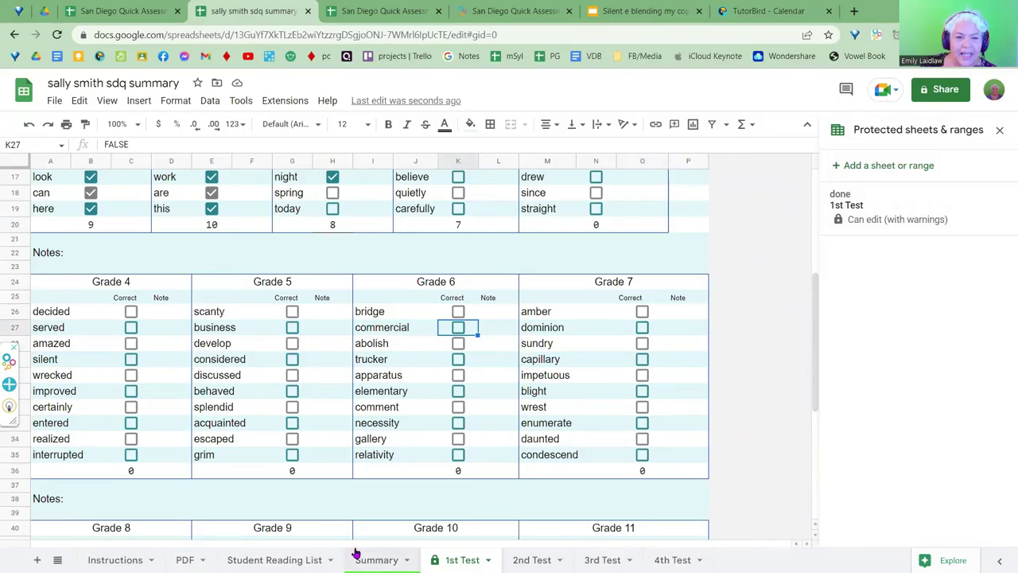
Enter July 17, 2022 in the 1st Test Date field, accepting the protection warning.
scroll(331, 381, "up", 3)
scroll(331, 380, "up", 2)
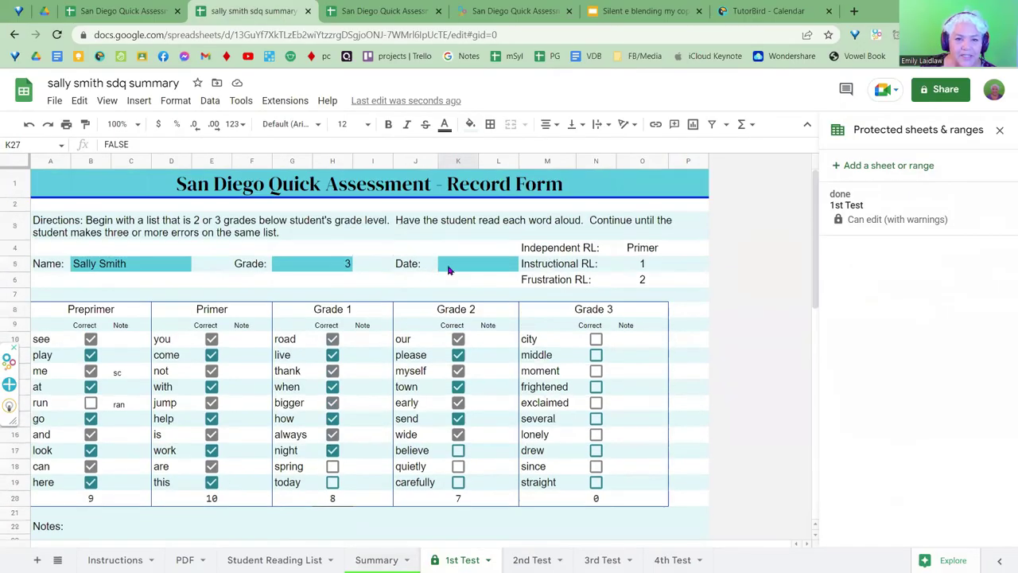
left_click(447, 270)
type("July ")
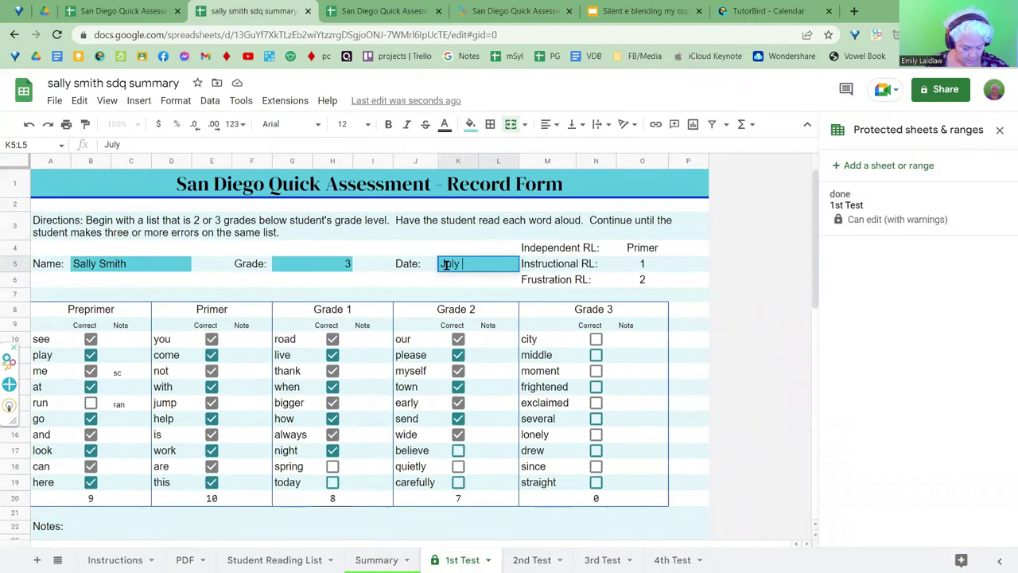
type("17")
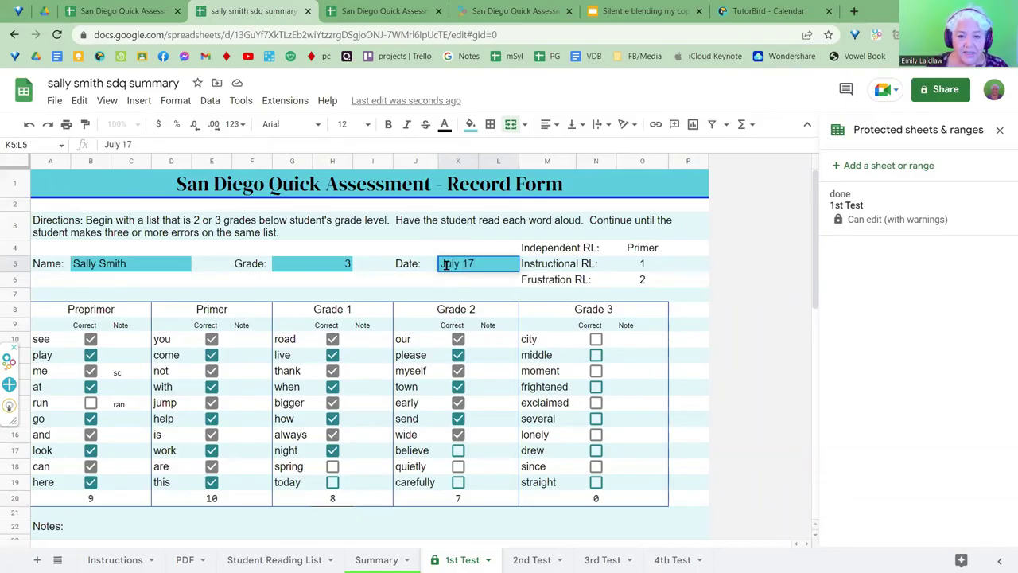
type(", 2022")
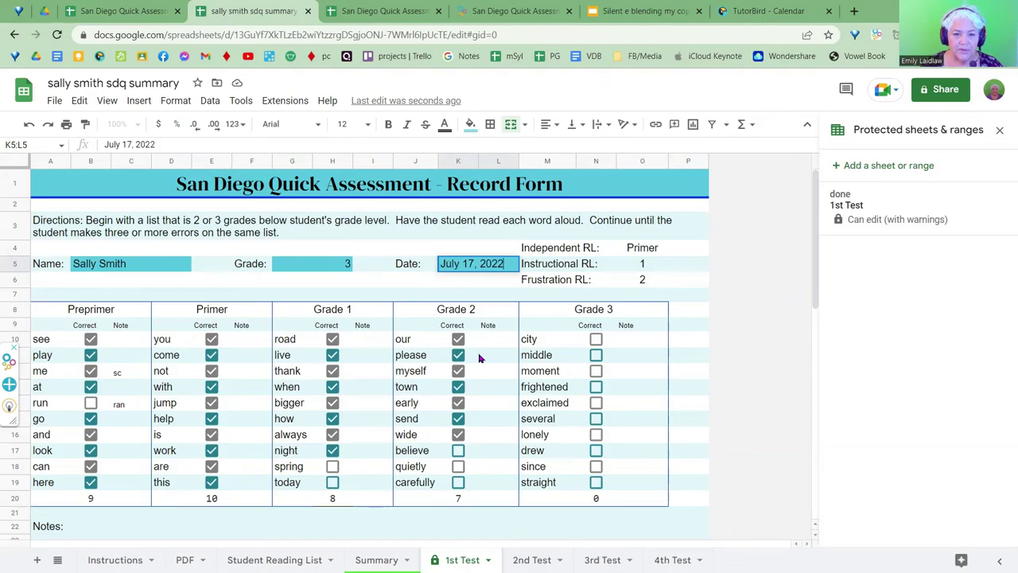
left_click(489, 424)
left_click_drag(489, 424, 634, 395)
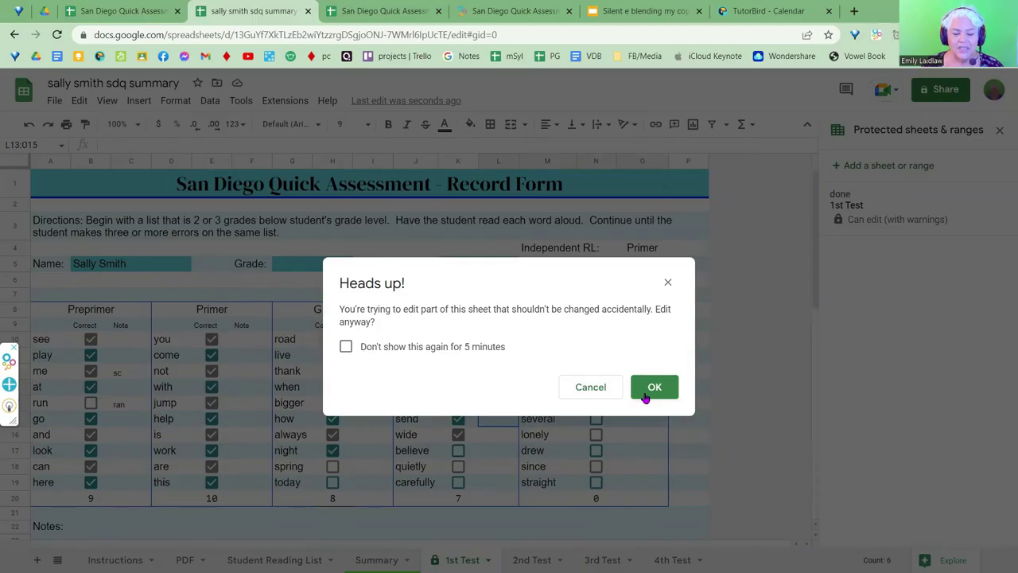
left_click(654, 387)
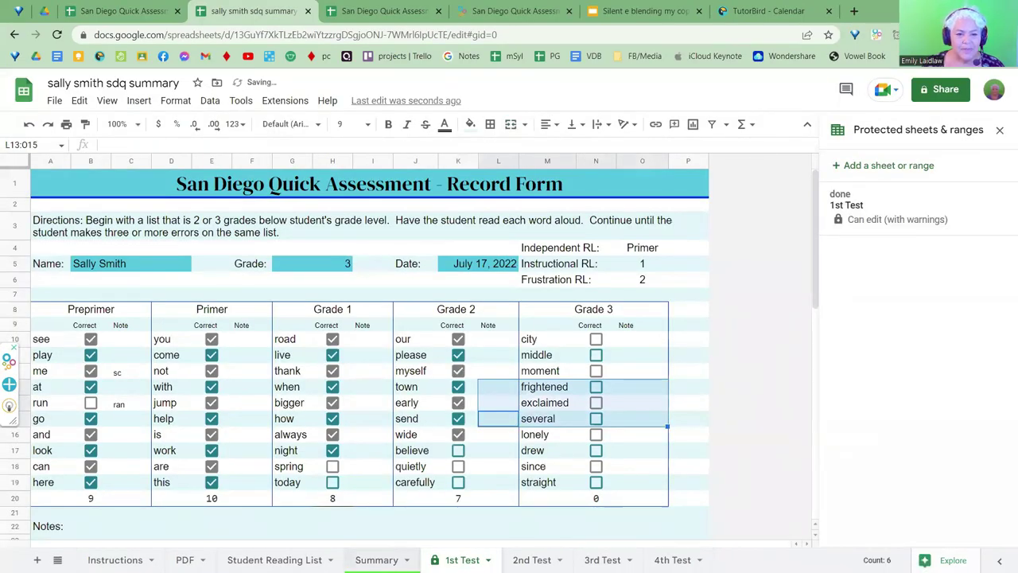
Go to the Summary sheet to see July 17, 2022 listed as the first test's date.
left_click(381, 554)
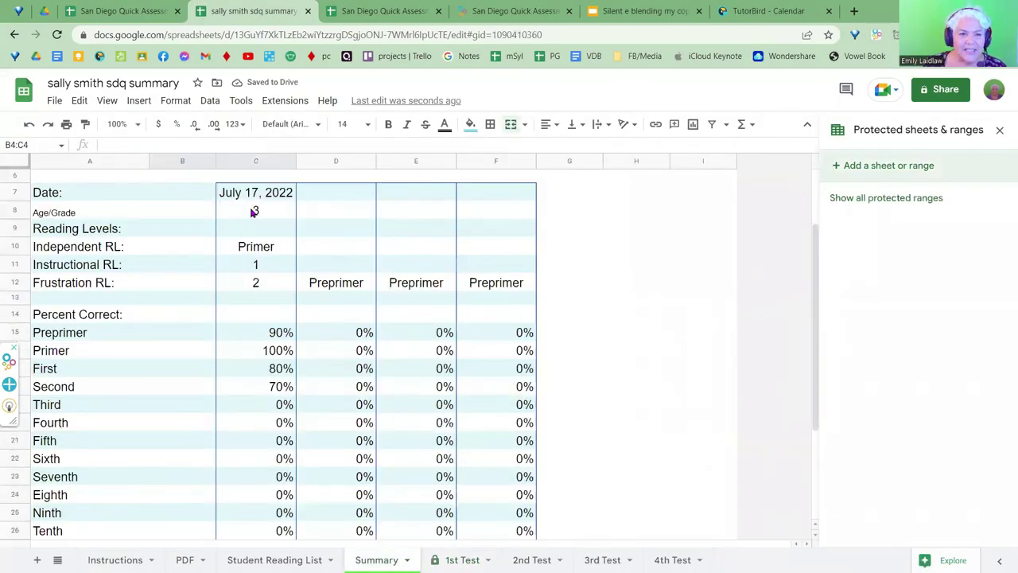